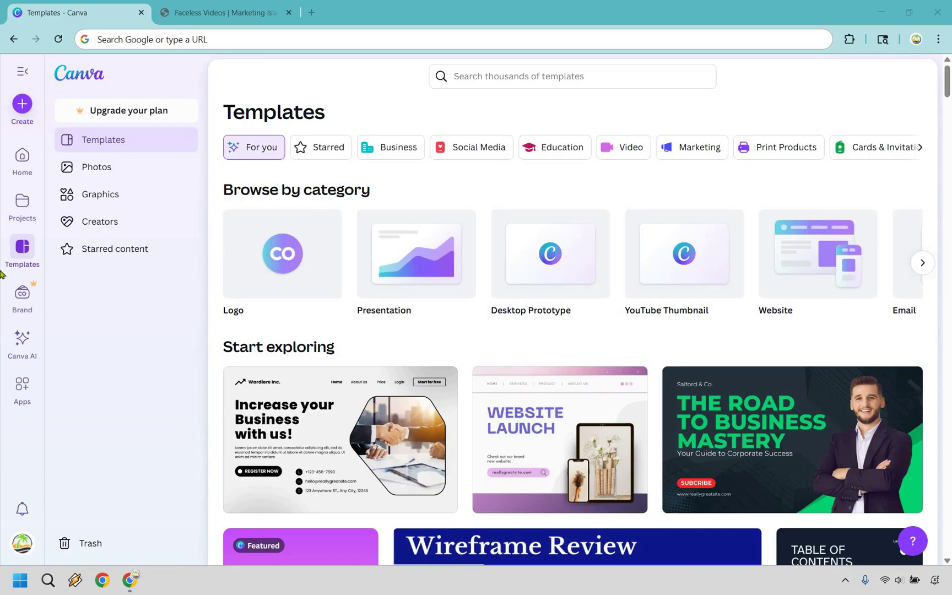
Search the Canva template library for 'landing page template'
{"action": "left_click", "coordinate": [535, 72]}
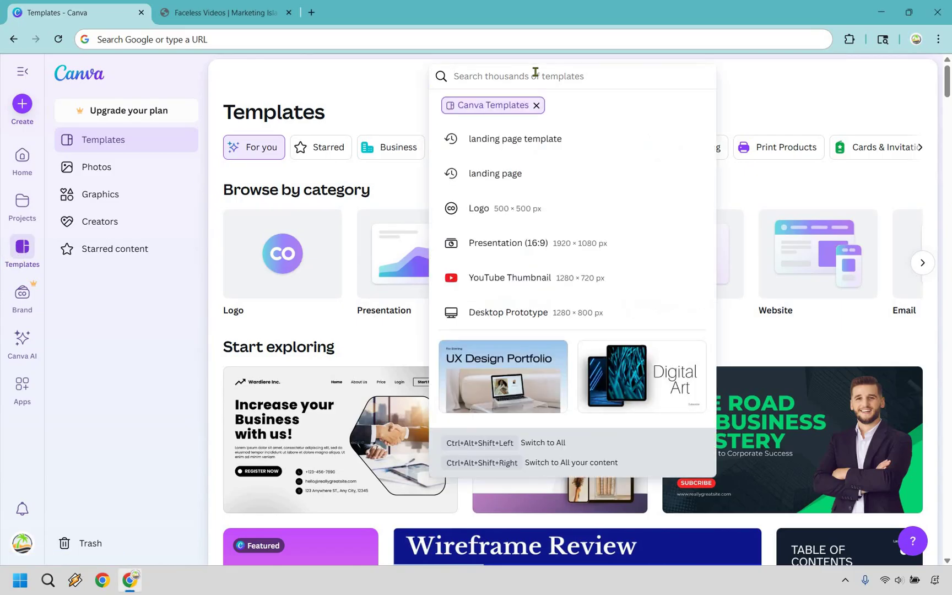
{"action": "type", "text": "landi"}
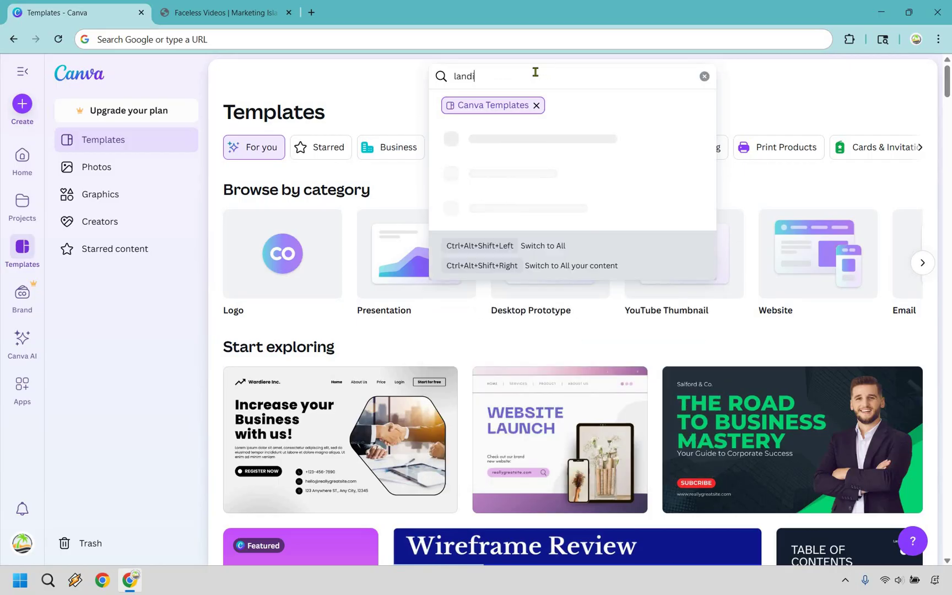
{"action": "type", "text": "ng page tem"}
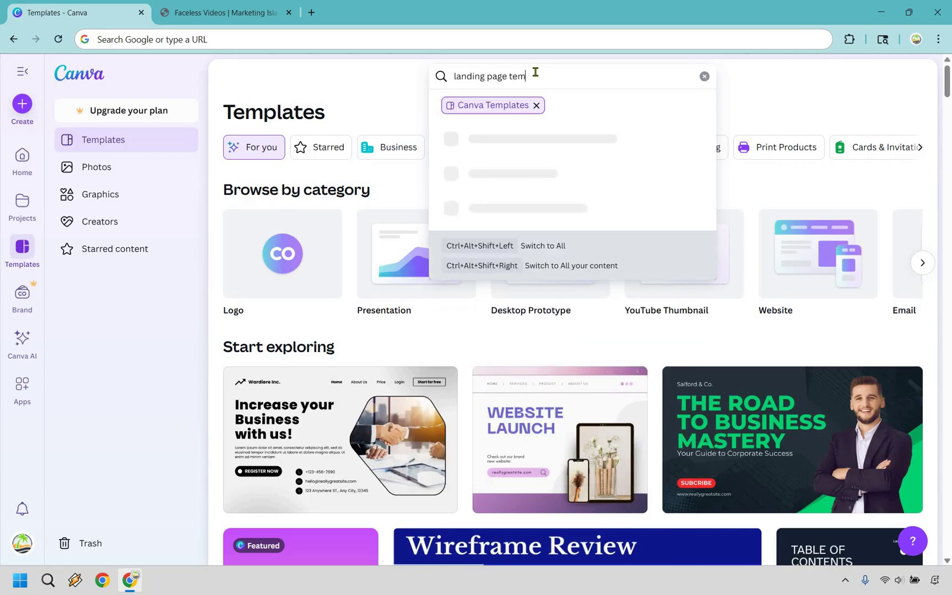
{"action": "type", "text": "plkaate"}
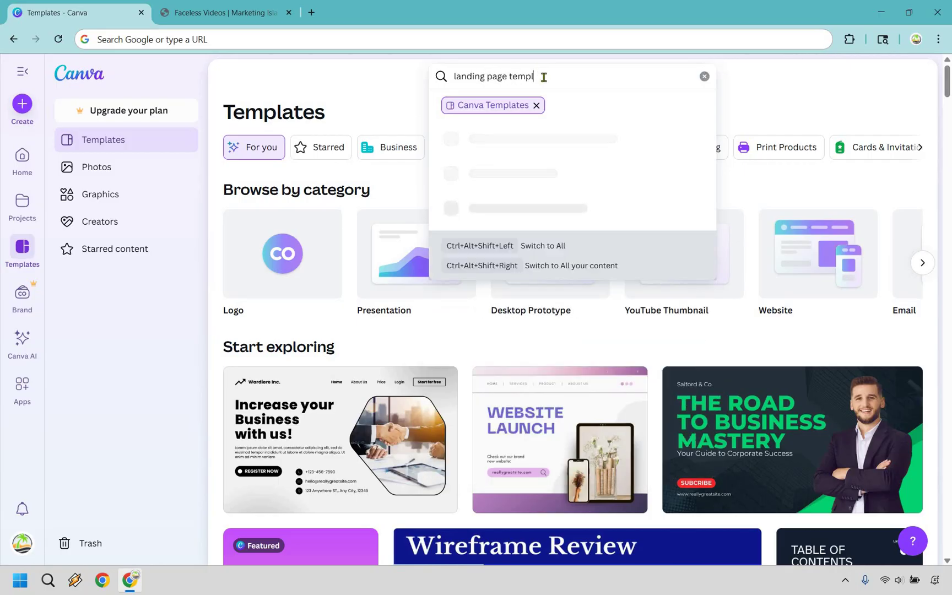
{"action": "key", "text": "Return"}
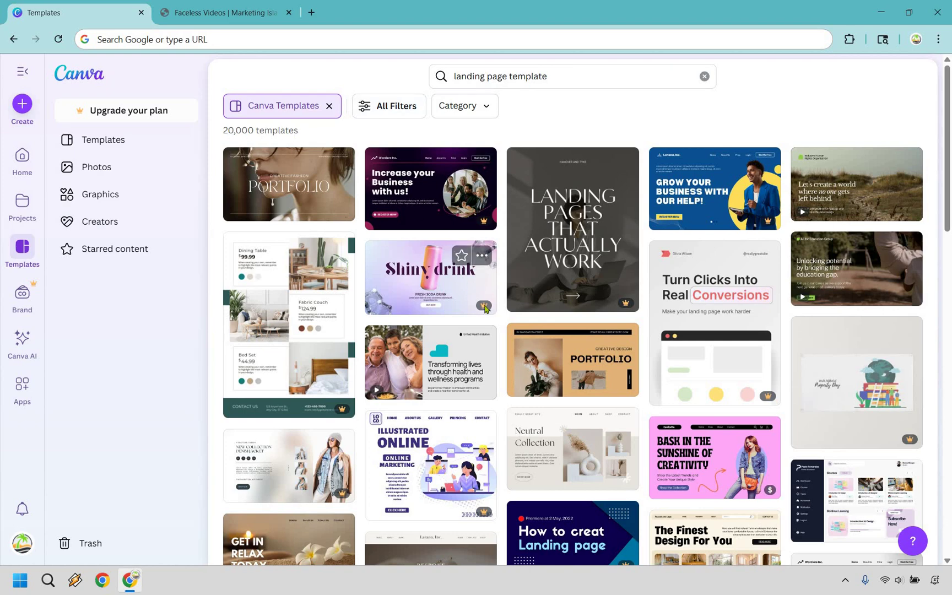
{"action": "mouse_move", "coordinate": [484, 306]}
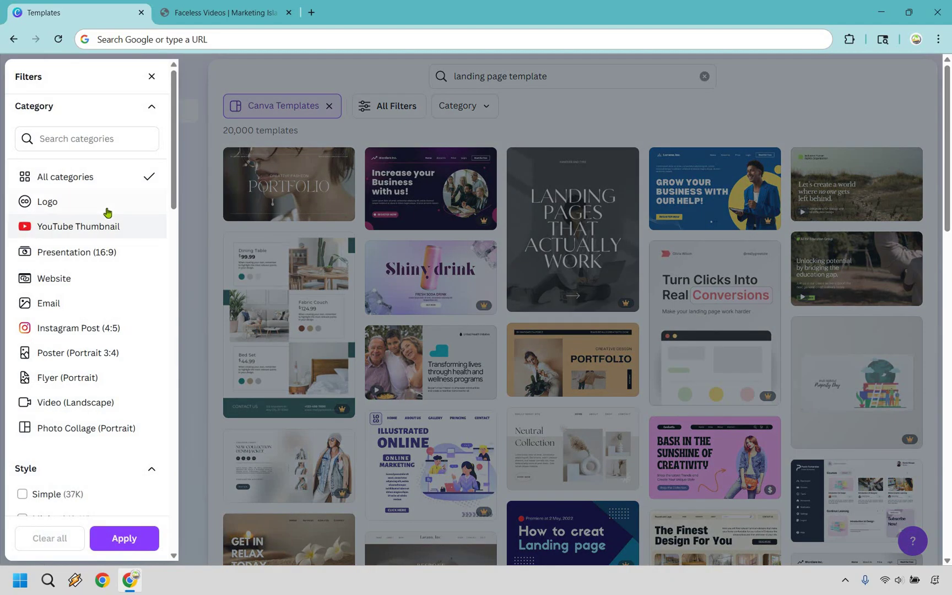
In the template filters, tick the Minimal style option instead of Simple or Aesthetic
{"action": "scroll", "coordinate": [99, 231], "scroll_direction": "down", "scroll_amount": 5}
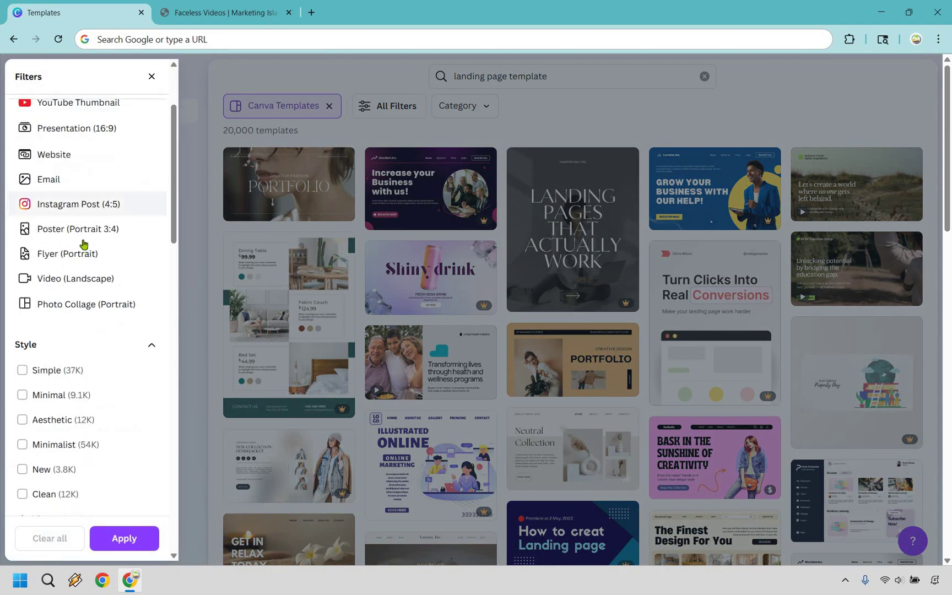
{"action": "scroll", "coordinate": [92, 298], "scroll_direction": "down", "scroll_amount": 3}
{"action": "scroll", "coordinate": [104, 248], "scroll_direction": "up", "scroll_amount": 4}
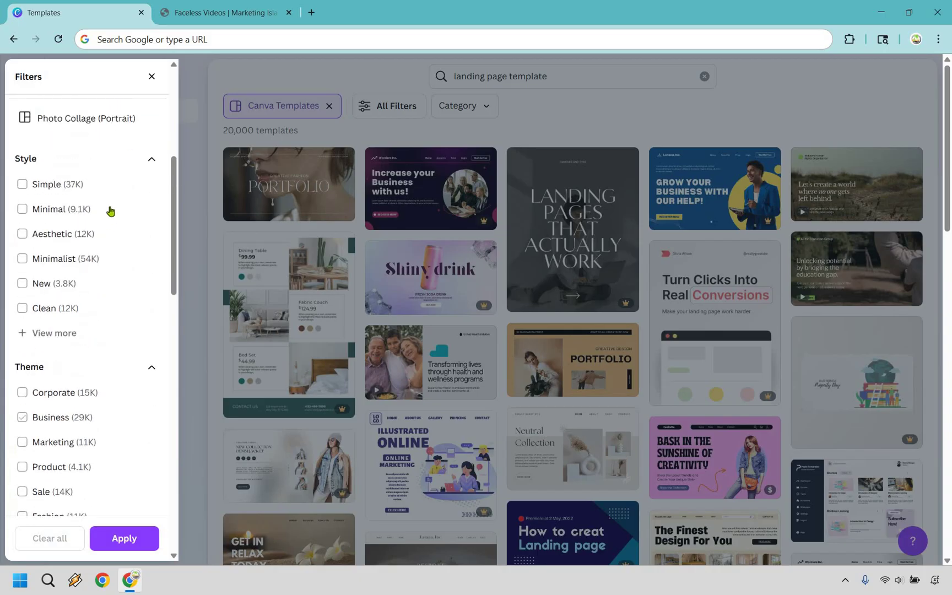
{"action": "left_click", "coordinate": [70, 191]}
{"action": "left_click", "coordinate": [87, 209]}
{"action": "left_click", "coordinate": [62, 214]}
{"action": "left_click", "coordinate": [64, 236]}
{"action": "left_click", "coordinate": [35, 209]}
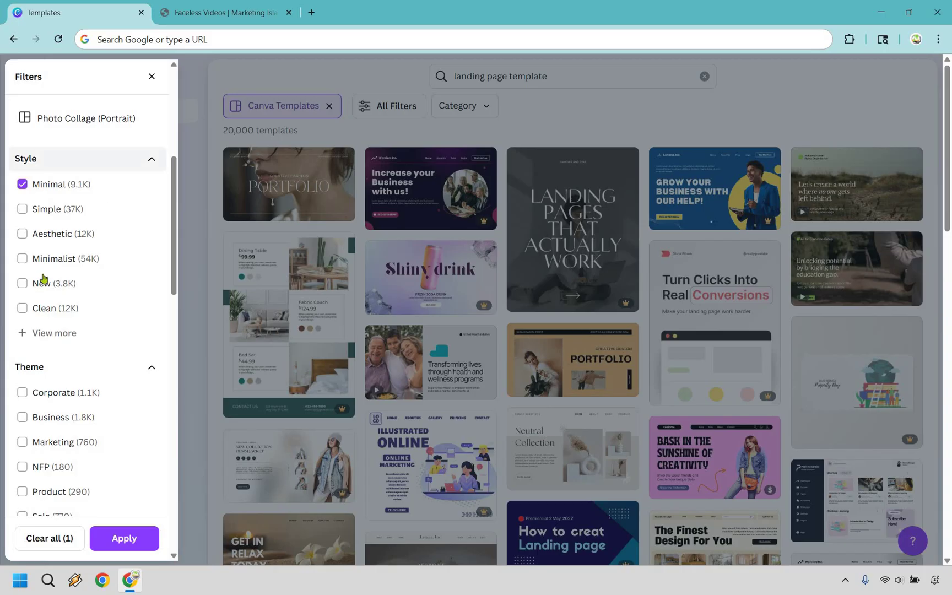
{"action": "scroll", "coordinate": [77, 211], "scroll_direction": "down", "scroll_amount": 3}
{"action": "scroll", "coordinate": [147, 258], "scroll_direction": "down", "scroll_amount": 3}
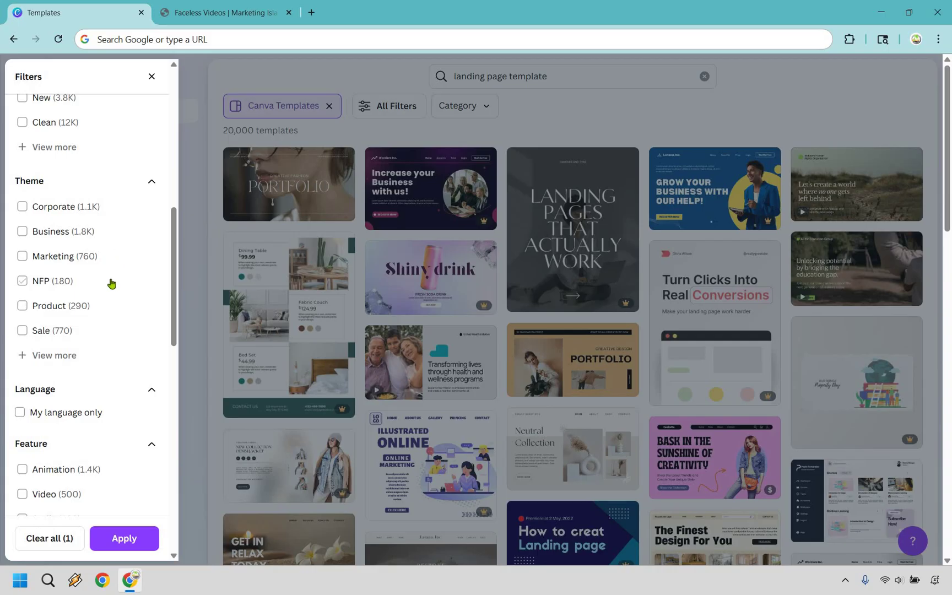
{"action": "scroll", "coordinate": [111, 280], "scroll_direction": "up", "scroll_amount": 6}
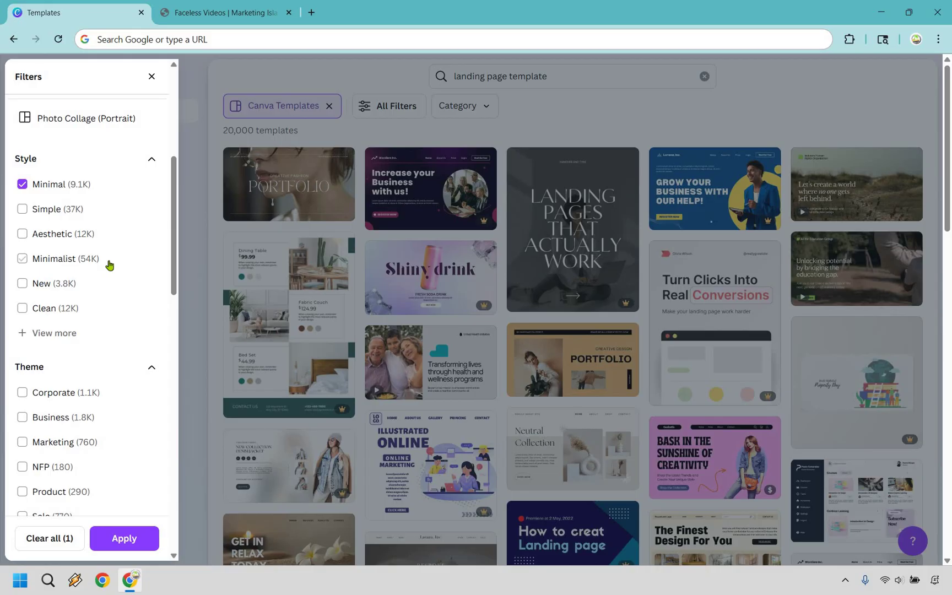
Apply the Minimal filter and browse the 9,066 filtered landing page templates
{"action": "left_click", "coordinate": [131, 539]}
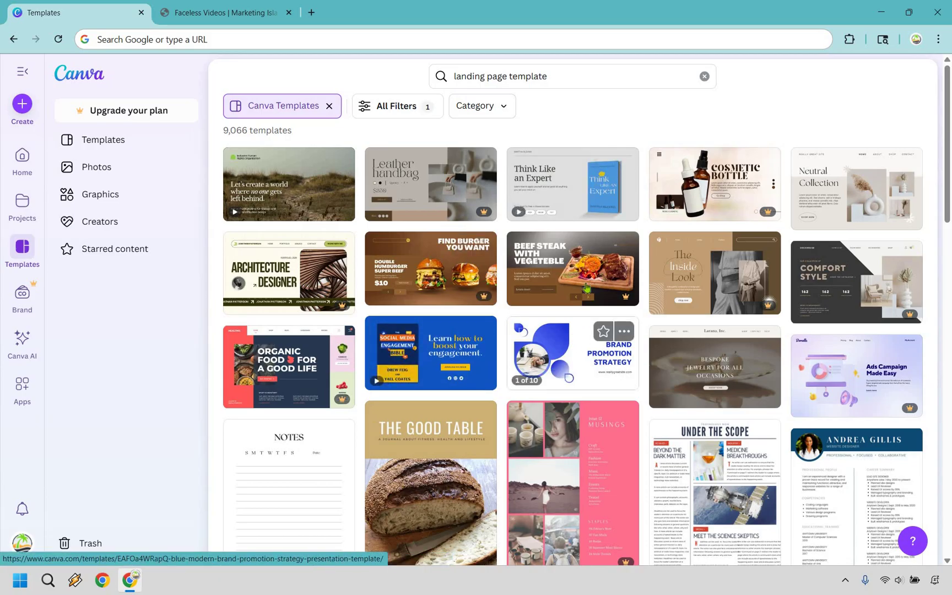
{"action": "scroll", "coordinate": [587, 283], "scroll_direction": "down", "scroll_amount": 3}
{"action": "scroll", "coordinate": [586, 284], "scroll_direction": "down", "scroll_amount": 7}
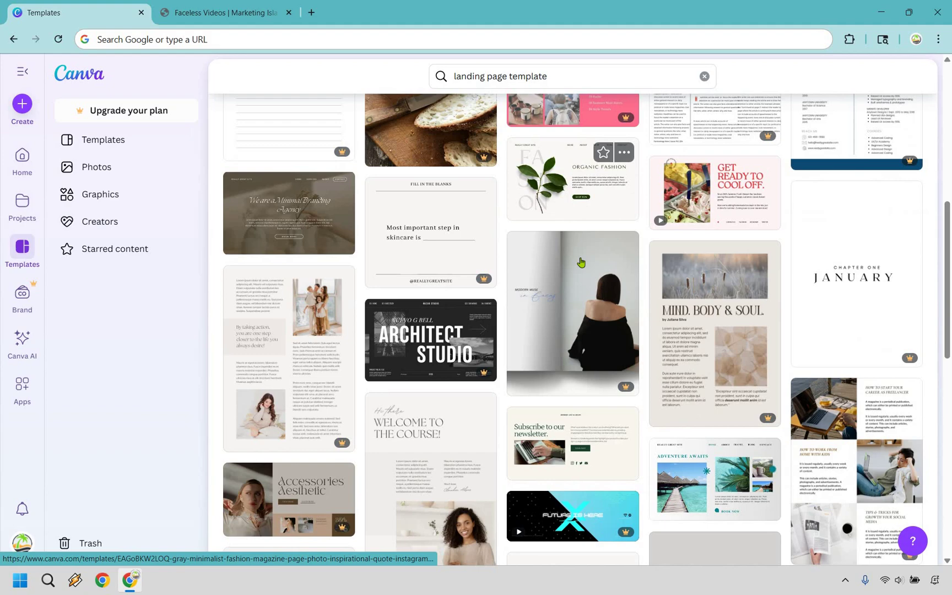
{"action": "scroll", "coordinate": [585, 237], "scroll_direction": "down", "scroll_amount": 10}
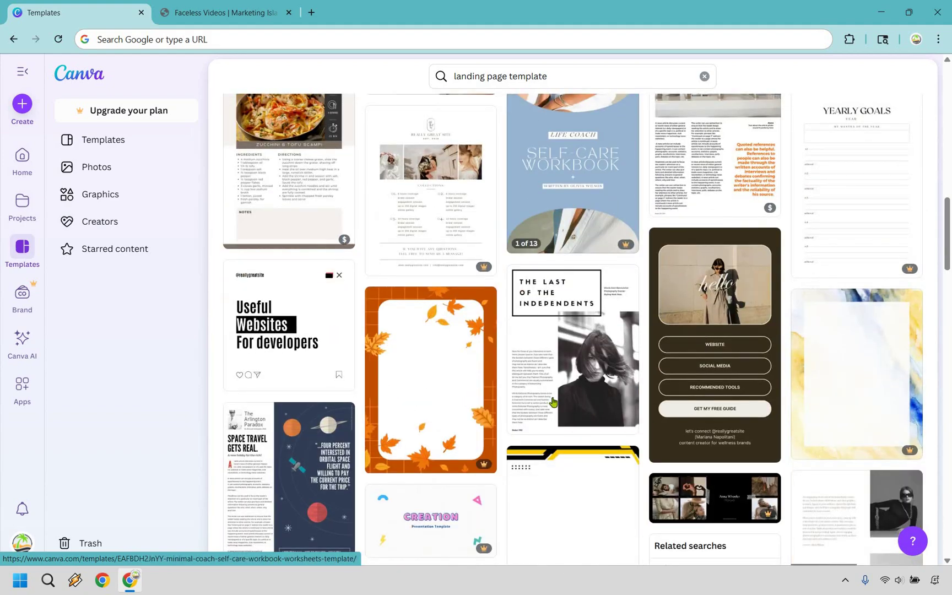
{"action": "scroll", "coordinate": [503, 400], "scroll_direction": "down", "scroll_amount": 3}
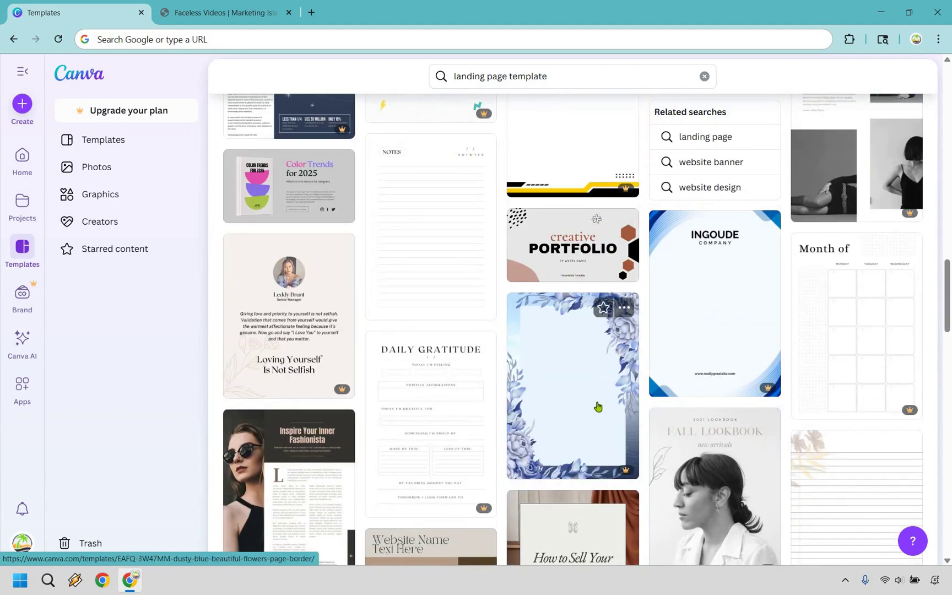
{"action": "scroll", "coordinate": [597, 406], "scroll_direction": "up", "scroll_amount": 20}
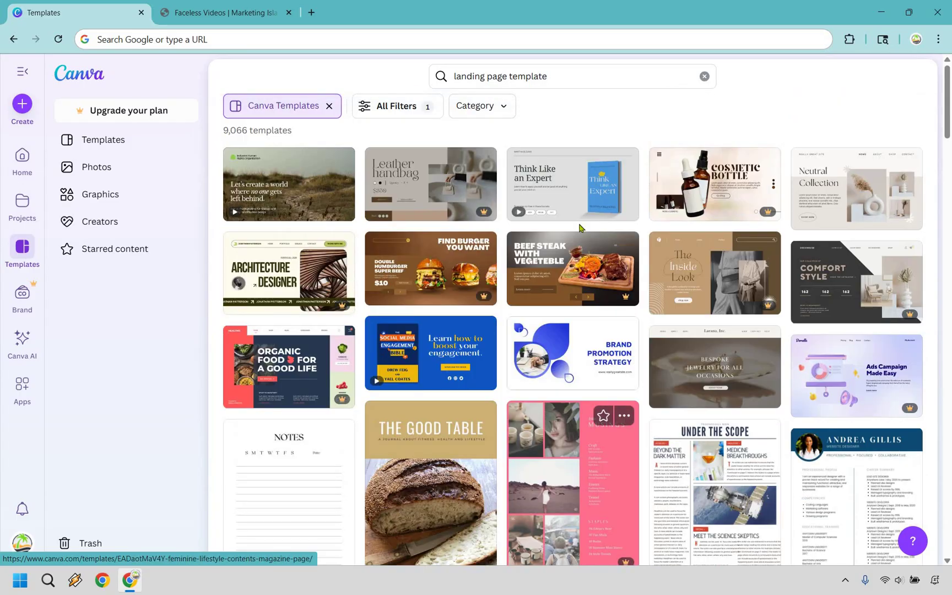
{"action": "mouse_move", "coordinate": [576, 194]}
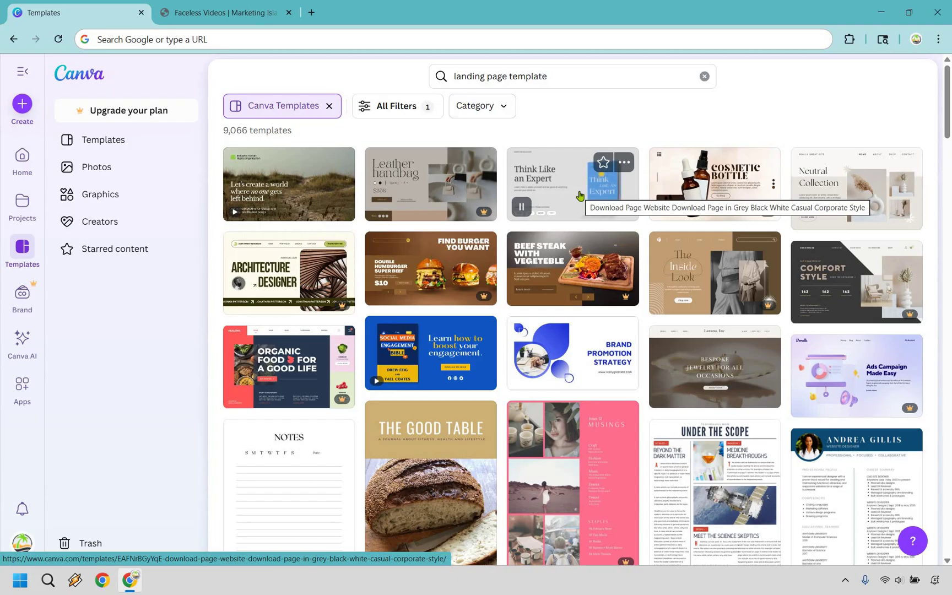
Preview the Think Like an Expert template and browse its More like this list
{"action": "left_click", "coordinate": [578, 190]}
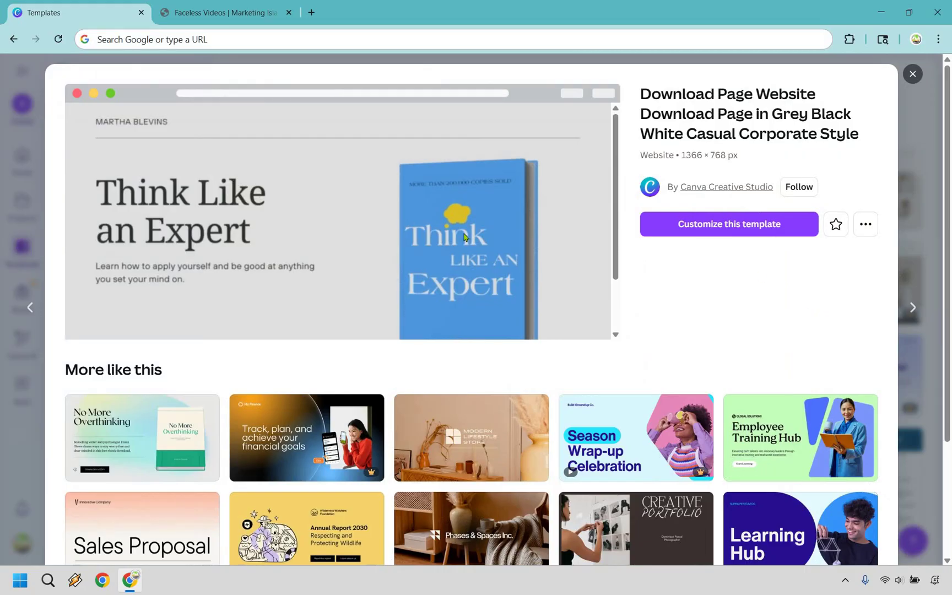
{"action": "scroll", "coordinate": [164, 252], "scroll_direction": "down", "scroll_amount": 1}
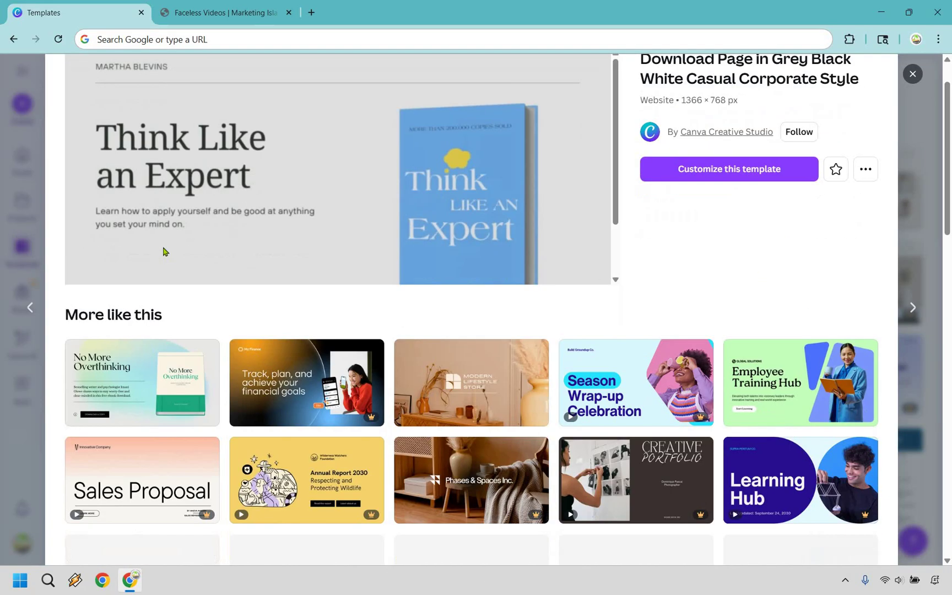
{"action": "scroll", "coordinate": [163, 251], "scroll_direction": "down", "scroll_amount": 1}
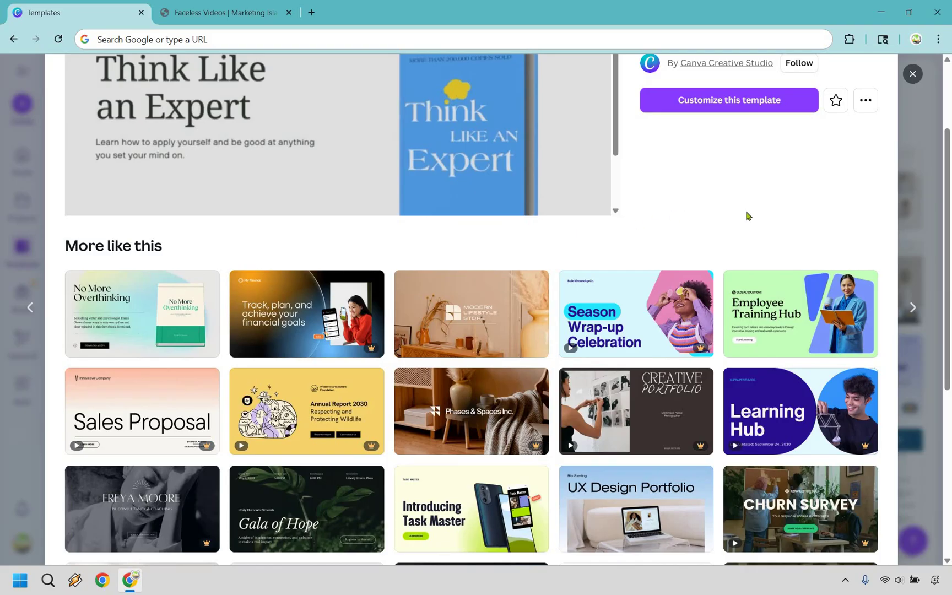
{"action": "scroll", "coordinate": [754, 238], "scroll_direction": "down", "scroll_amount": 2}
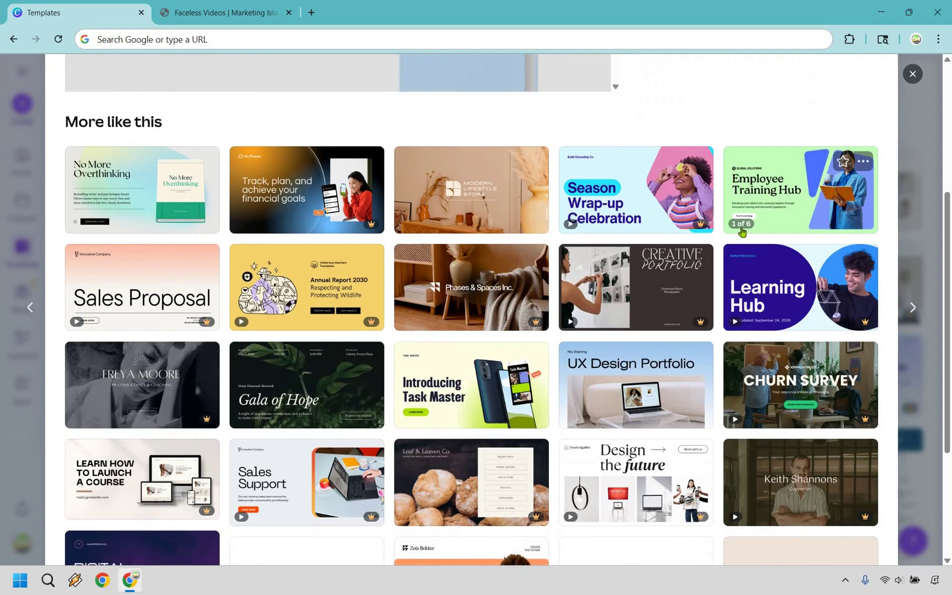
{"action": "scroll", "coordinate": [722, 254], "scroll_direction": "up", "scroll_amount": 2}
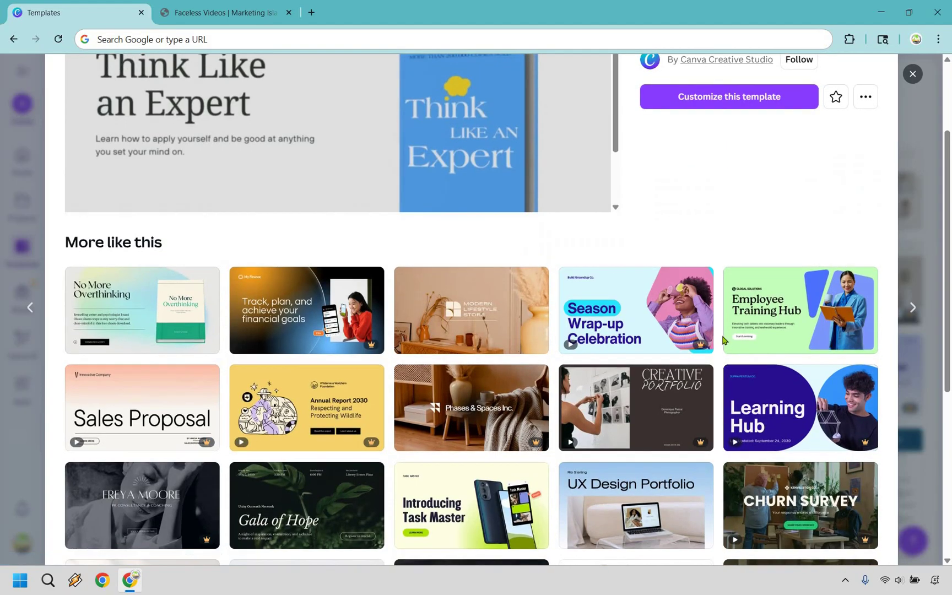
{"action": "scroll", "coordinate": [403, 237], "scroll_direction": "down", "scroll_amount": 2}
{"action": "scroll", "coordinate": [738, 303], "scroll_direction": "up", "scroll_amount": 2}
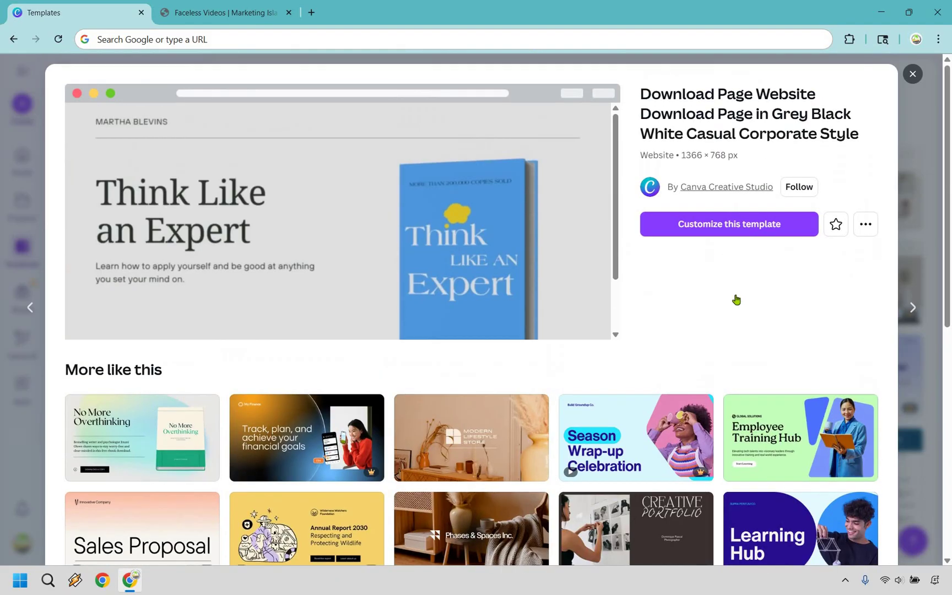
{"action": "scroll", "coordinate": [730, 299], "scroll_direction": "down", "scroll_amount": 2}
{"action": "scroll", "coordinate": [725, 299], "scroll_direction": "down", "scroll_amount": 3}
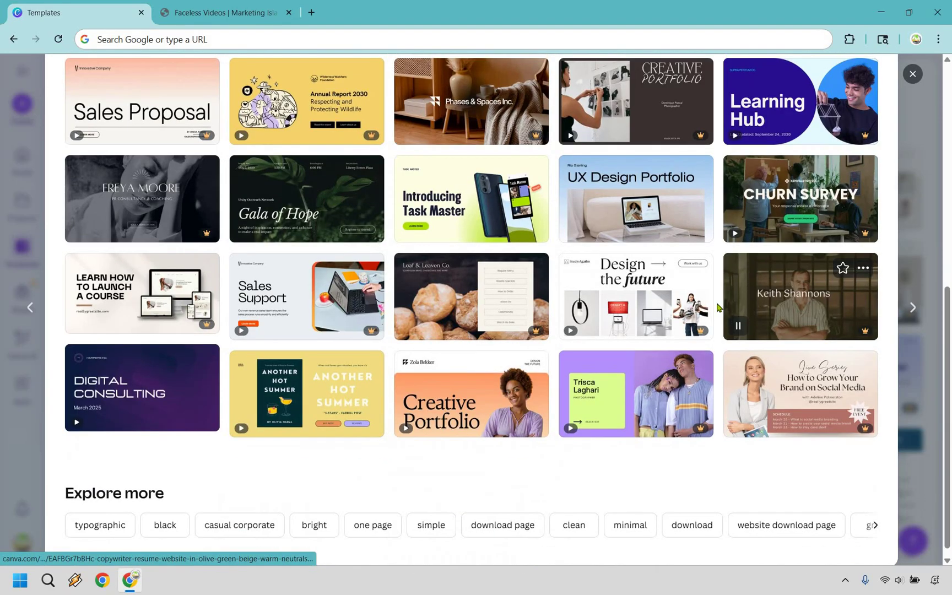
{"action": "scroll", "coordinate": [653, 339], "scroll_direction": "up", "scroll_amount": 1}
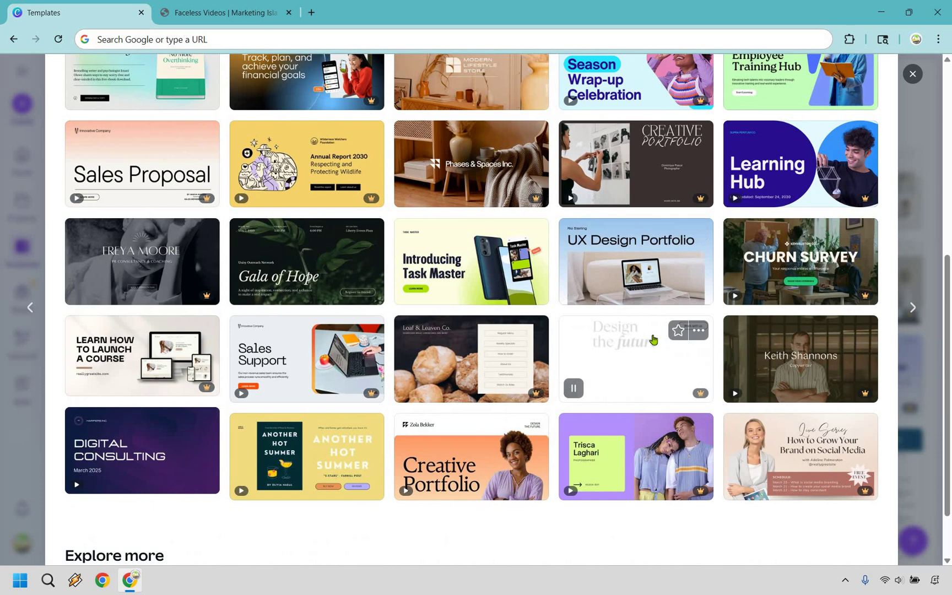
{"action": "scroll", "coordinate": [653, 339], "scroll_direction": "up", "scroll_amount": 2}
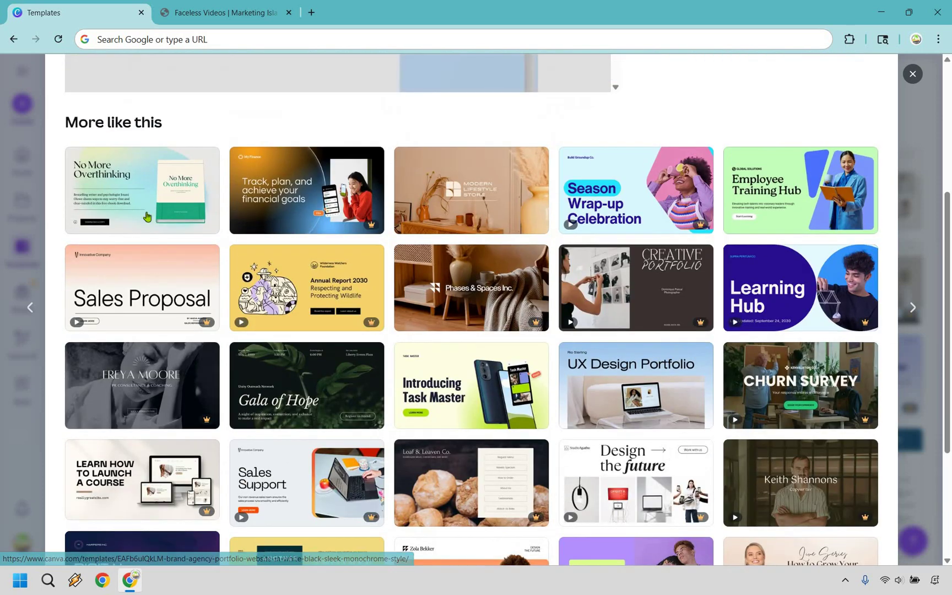
{"action": "scroll", "coordinate": [345, 155], "scroll_direction": "up", "scroll_amount": 3}
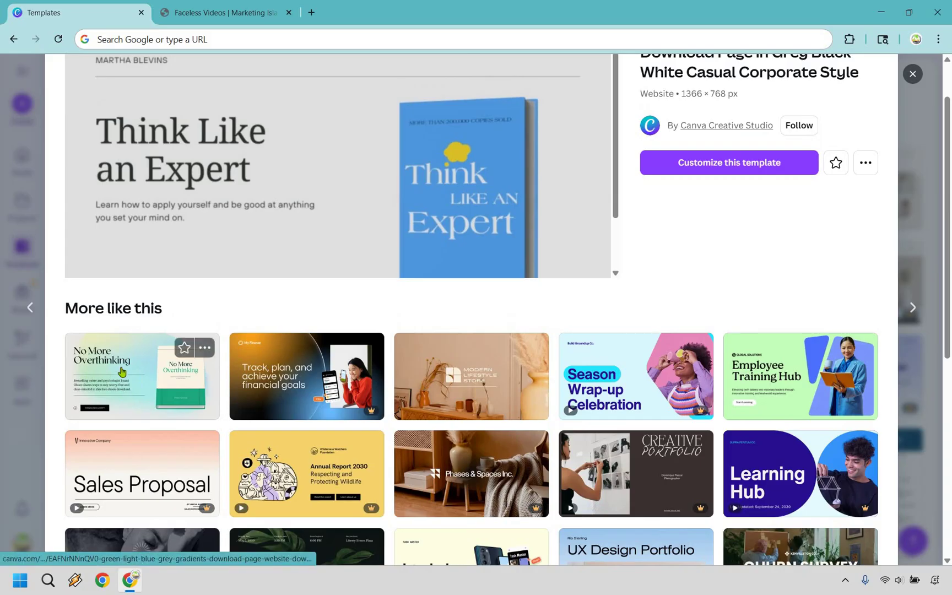
Preview the No More Overthinking Green Light Blue Grey Gradients download page template
{"action": "left_click", "coordinate": [122, 377]}
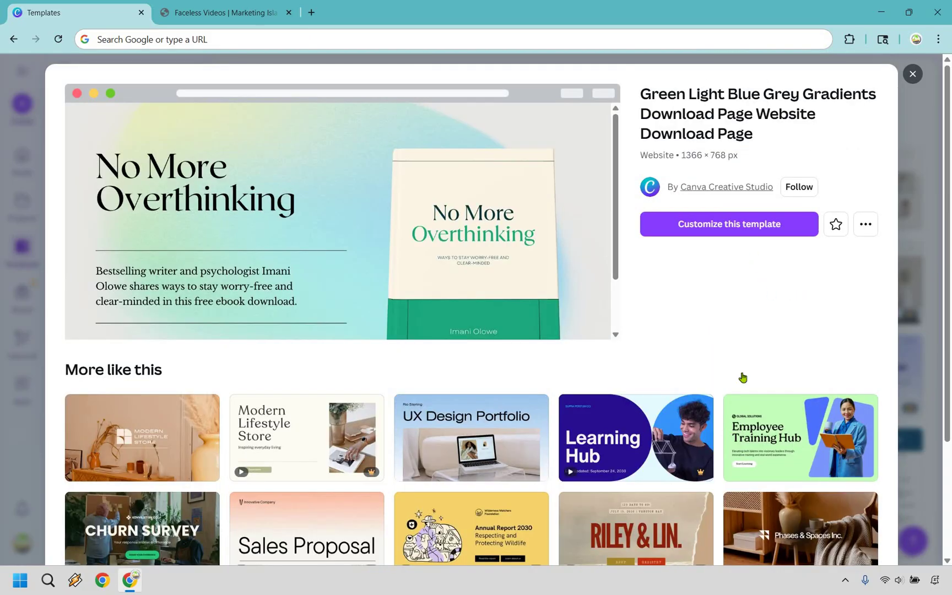
{"action": "scroll", "coordinate": [582, 357], "scroll_direction": "down", "scroll_amount": 3}
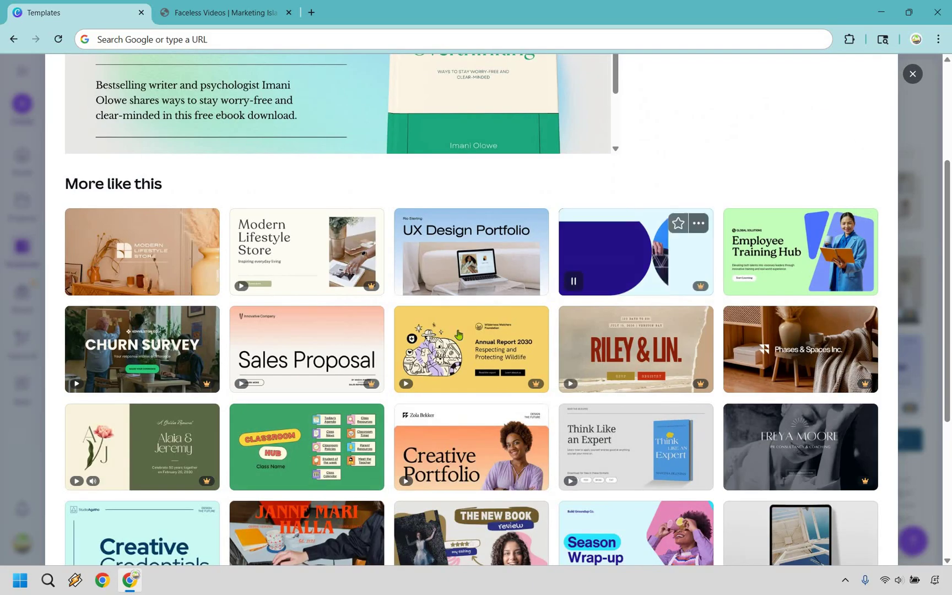
{"action": "scroll", "coordinate": [689, 353], "scroll_direction": "down", "scroll_amount": 2}
{"action": "scroll", "coordinate": [700, 364], "scroll_direction": "up", "scroll_amount": 5}
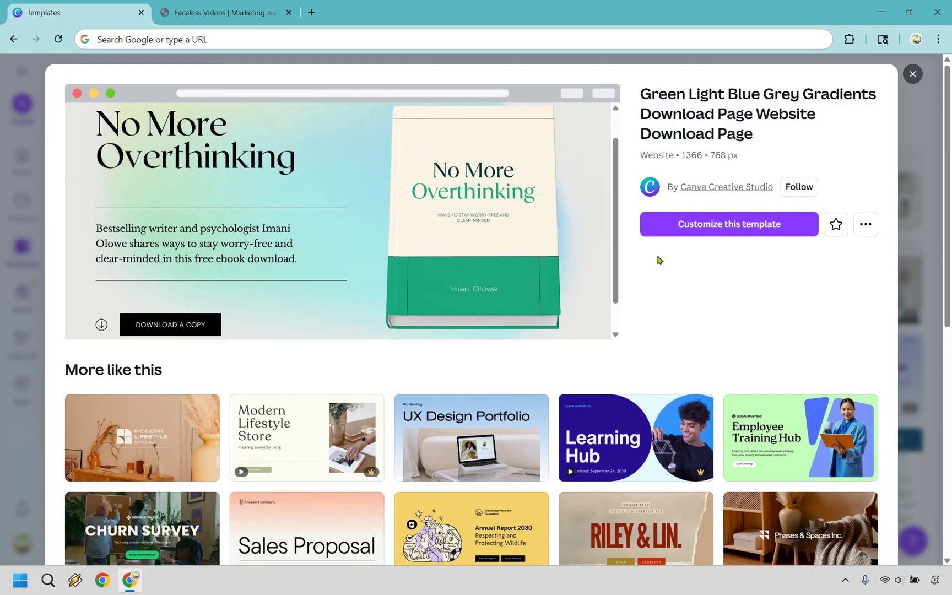
Open the No More Overthinking template for editing and title the design 'Landing Page'
{"action": "left_click", "coordinate": [710, 229]}
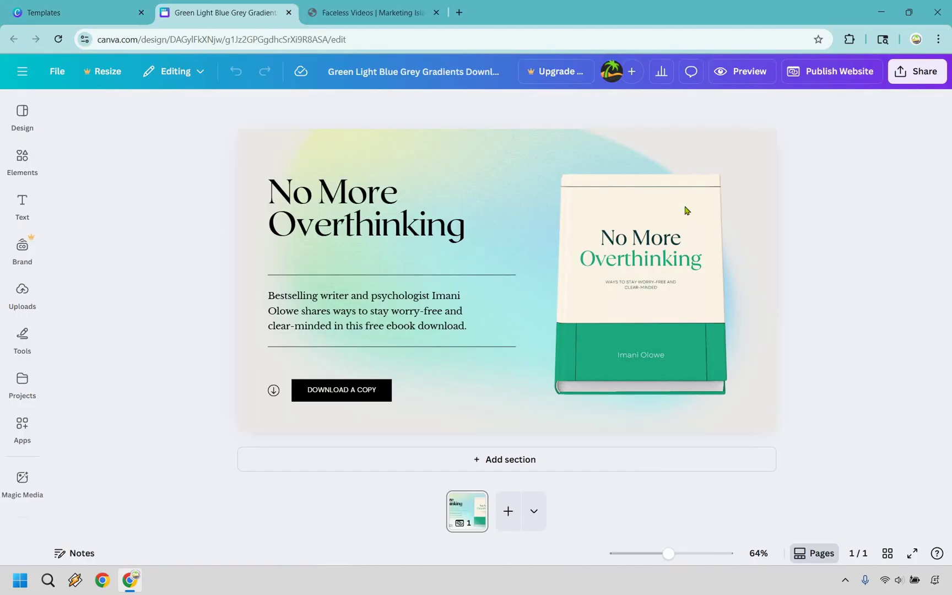
{"action": "left_click", "coordinate": [444, 77]}
{"action": "type", "text": "Lan"}
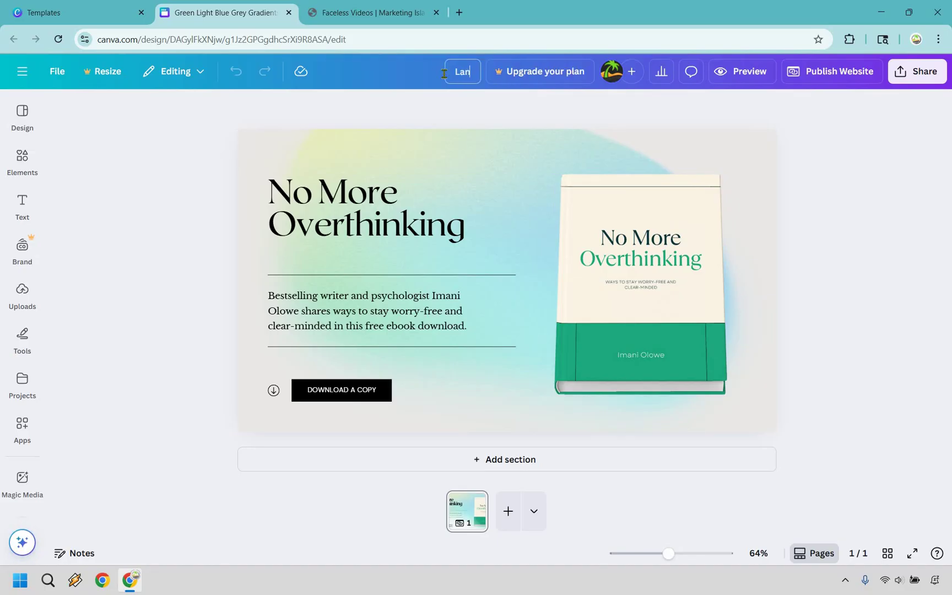
{"action": "type", "text": "ding Page"}
{"action": "key", "text": "Return"}
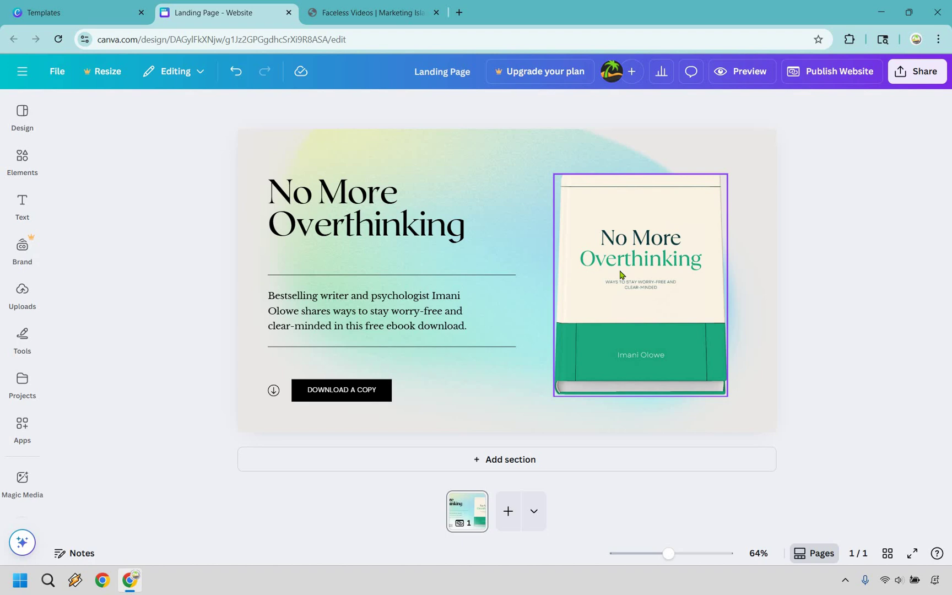
Delete the book cover image from the page
{"action": "left_click", "coordinate": [621, 275]}
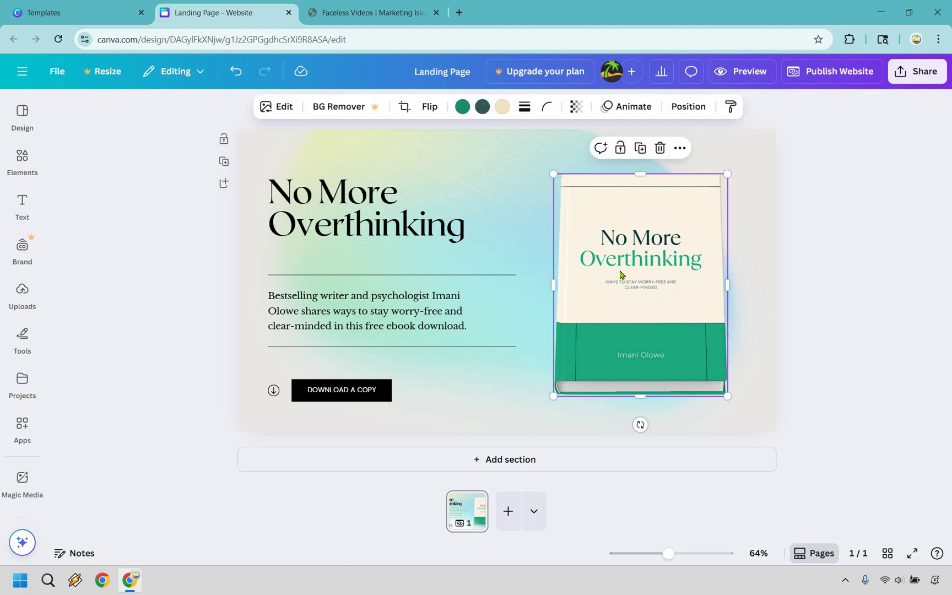
{"action": "key", "text": "Delete"}
{"action": "left_click", "coordinate": [436, 304]}
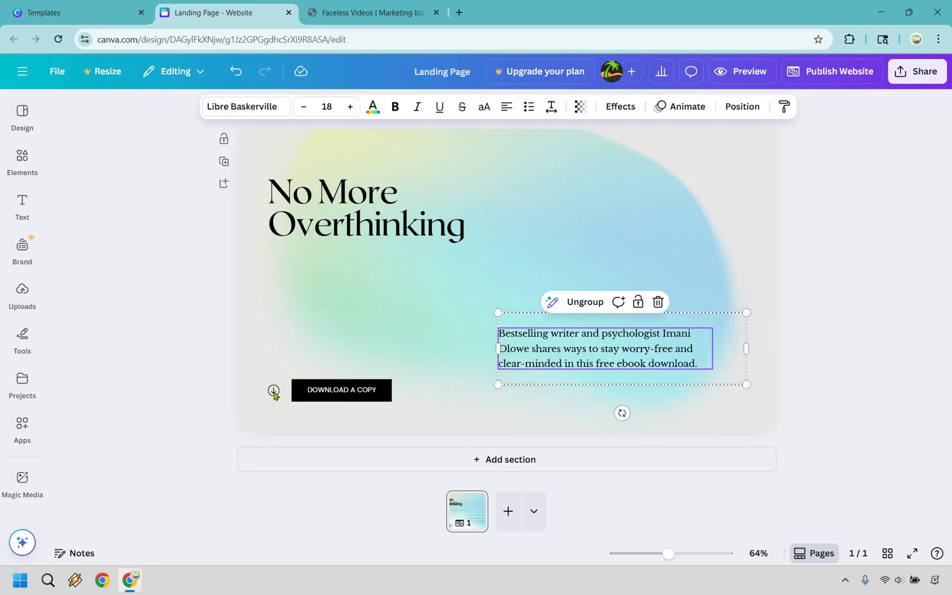
Move the DOWNLOAD A COPY button group beneath the description text on the right
{"action": "left_click", "coordinate": [364, 393]}
{"action": "left_click", "coordinate": [276, 363]}
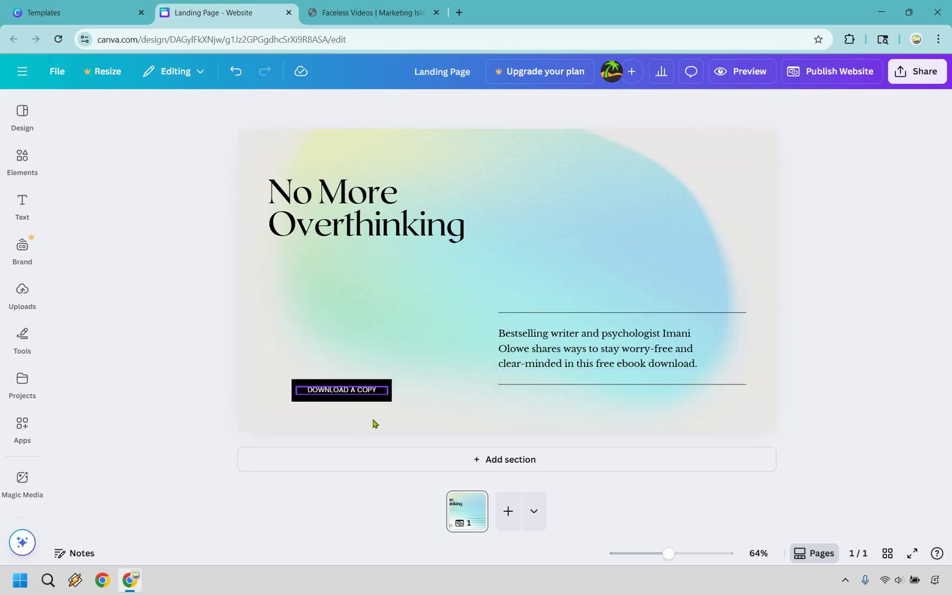
{"action": "left_click_drag", "start_coordinate": [274, 358], "coordinate": [393, 423]}
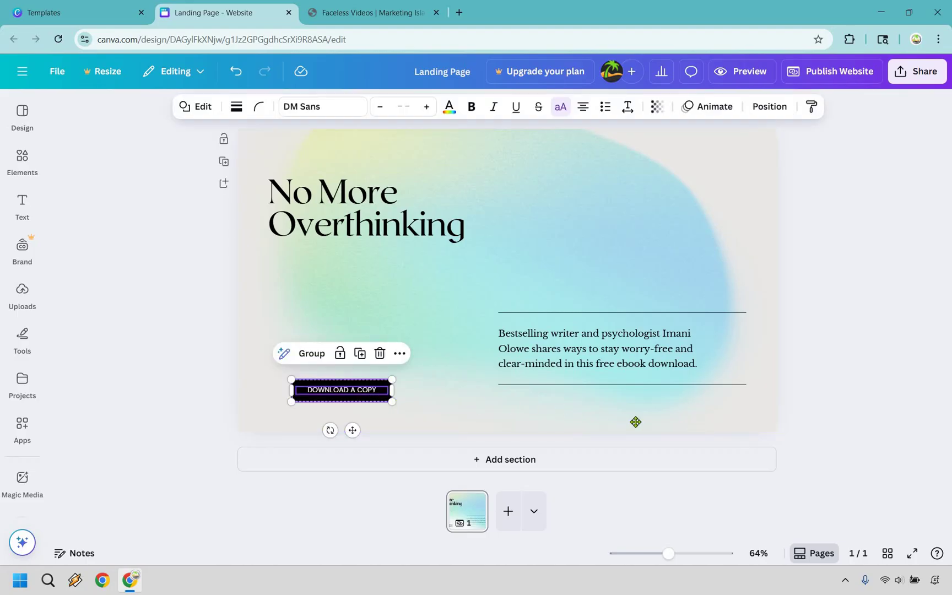
{"action": "left_click_drag", "start_coordinate": [342, 389], "coordinate": [622, 413]}
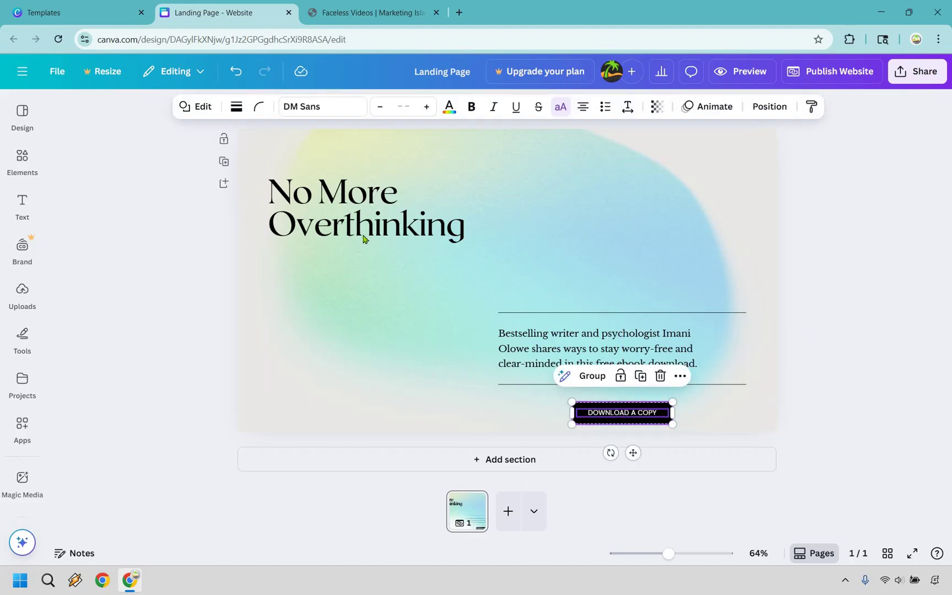
{"action": "key", "text": "Escape"}
Widen the No More Overthinking heading so it fits on one line
{"action": "left_click", "coordinate": [403, 193]}
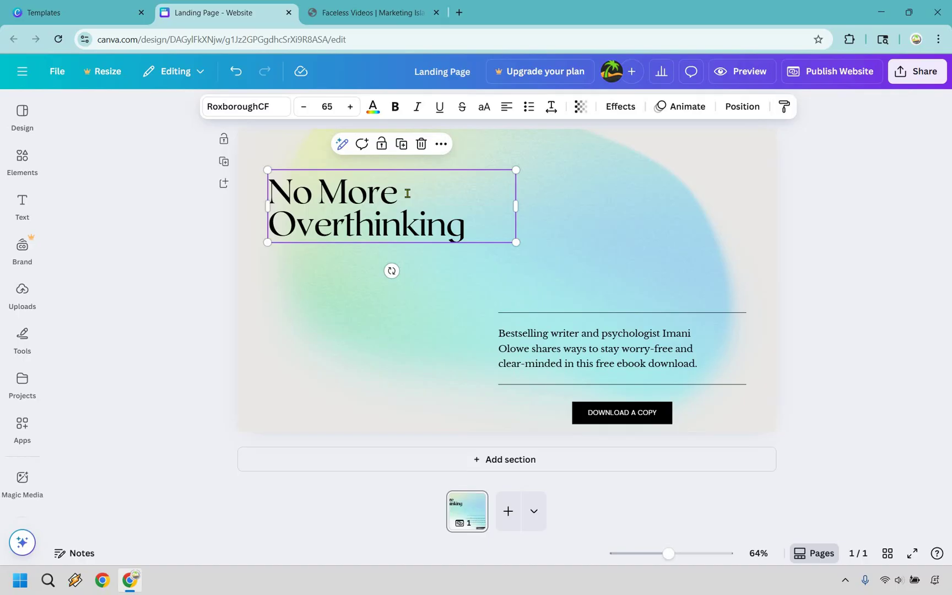
{"action": "left_click", "coordinate": [408, 193]}
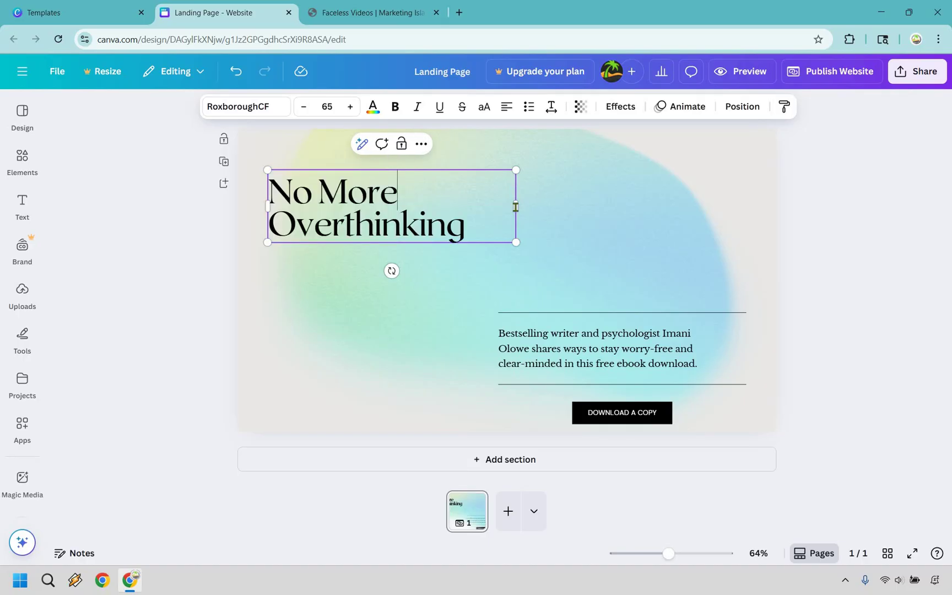
{"action": "left_click_drag", "start_coordinate": [516, 204], "coordinate": [740, 218]}
Widen the heading box further and centre-align the No More Overthinking headline
{"action": "left_click", "coordinate": [634, 259]}
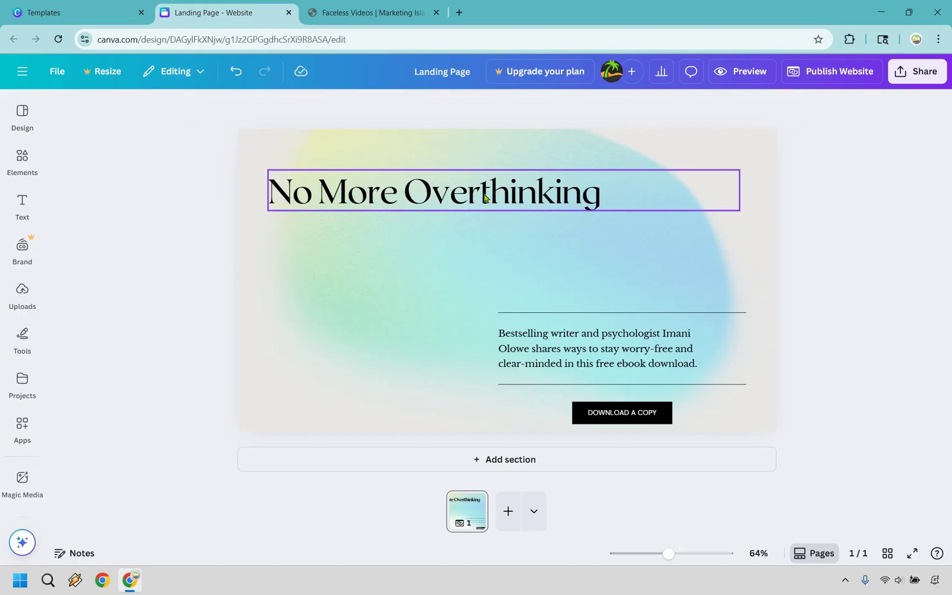
{"action": "left_click", "coordinate": [485, 197]}
{"action": "key", "text": "Return"}
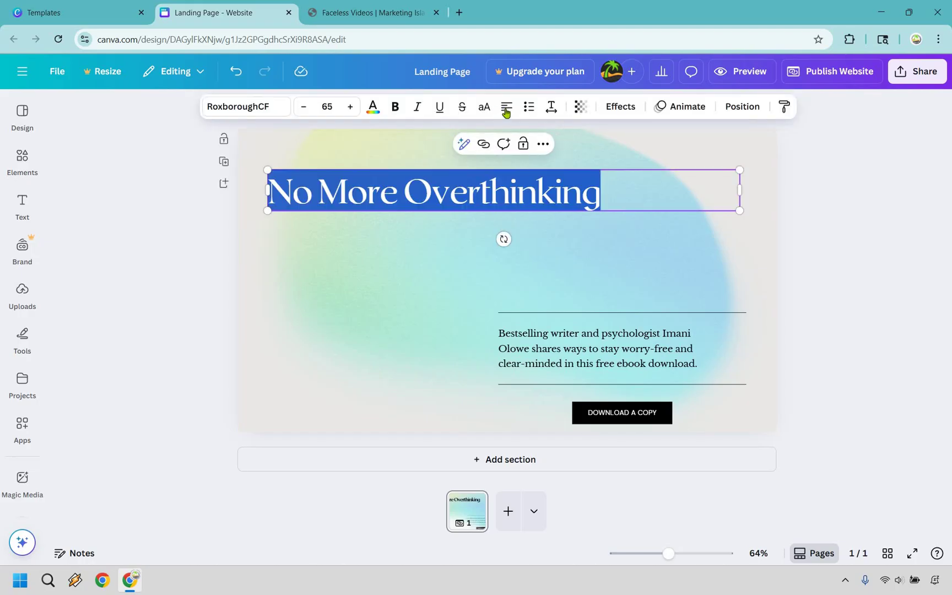
{"action": "left_click", "coordinate": [507, 108]}
{"action": "key", "text": "Escape"}
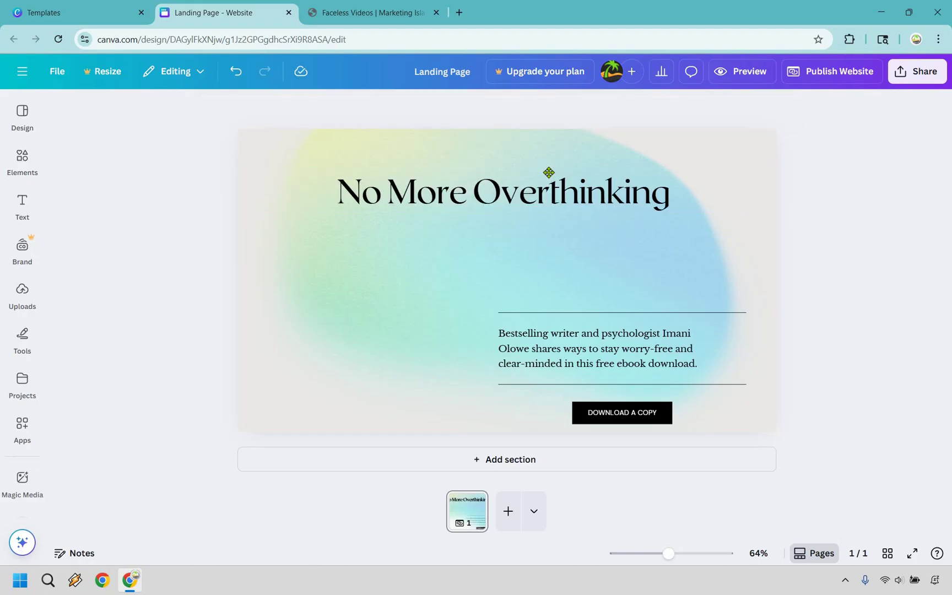
{"action": "left_click", "coordinate": [546, 165]}
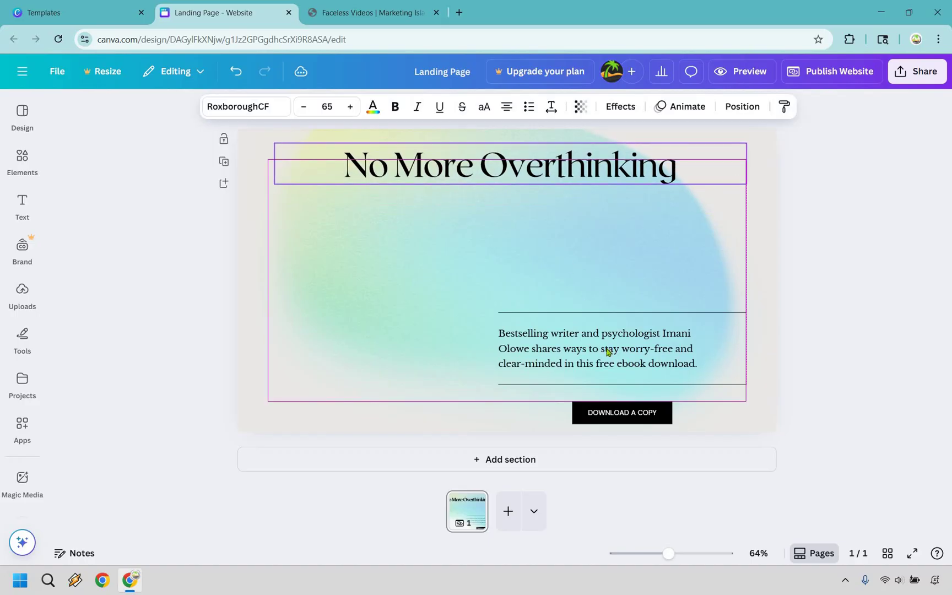
{"action": "double_click", "coordinate": [638, 349]}
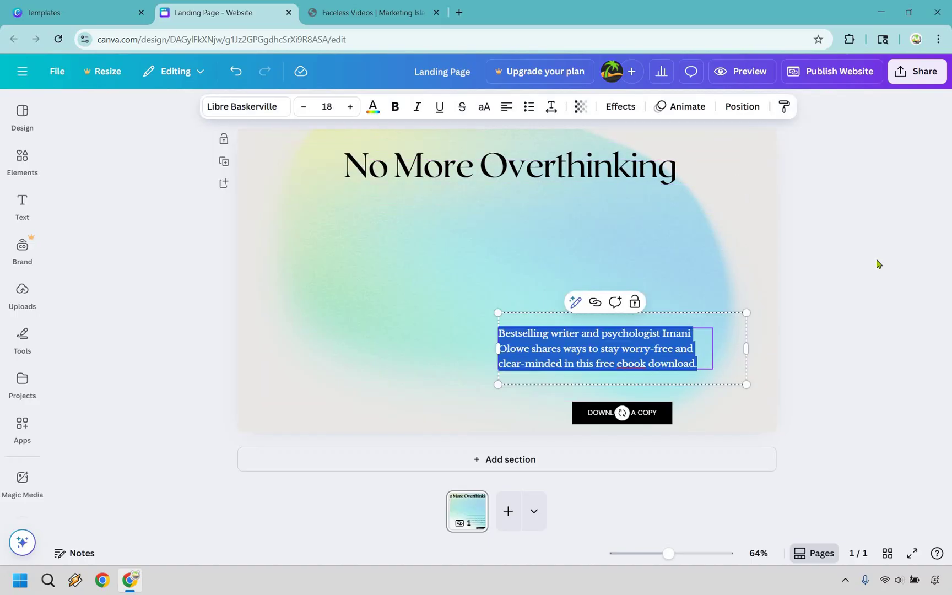
{"action": "left_click", "coordinate": [488, 309]}
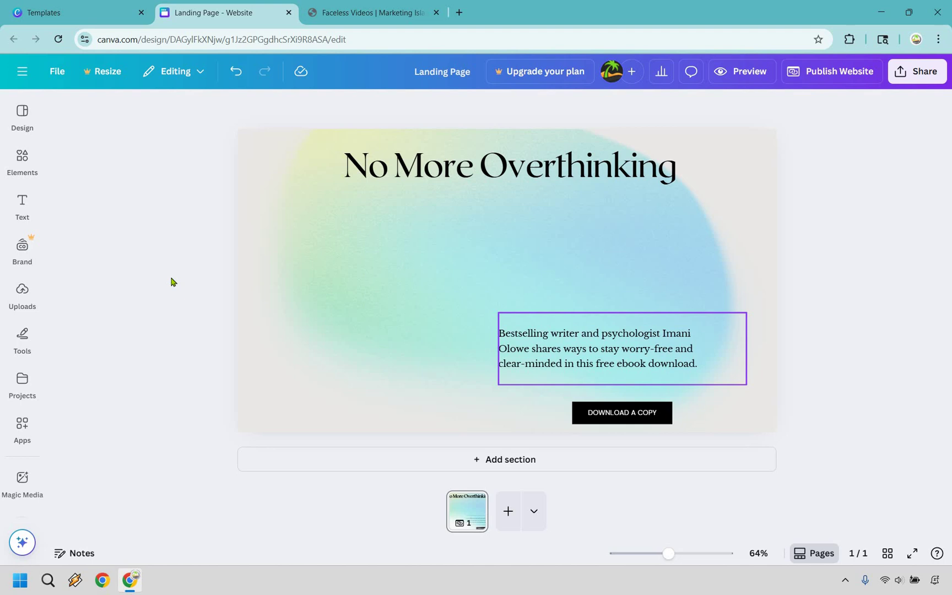
Add an 'Add a subheading' text box and place it just under the headline
{"action": "left_click", "coordinate": [12, 127]}
{"action": "left_click", "coordinate": [22, 204]}
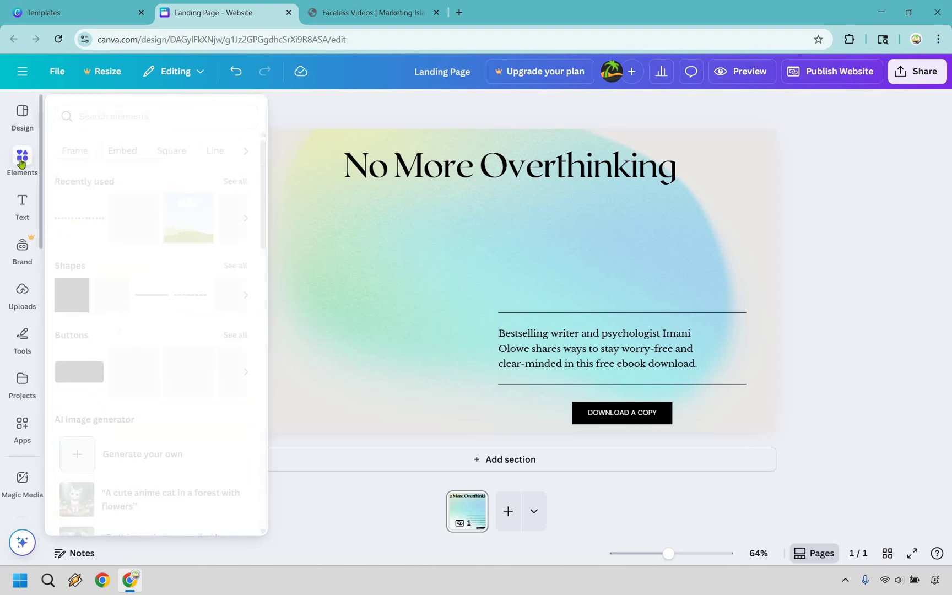
{"action": "left_click", "coordinate": [151, 334]}
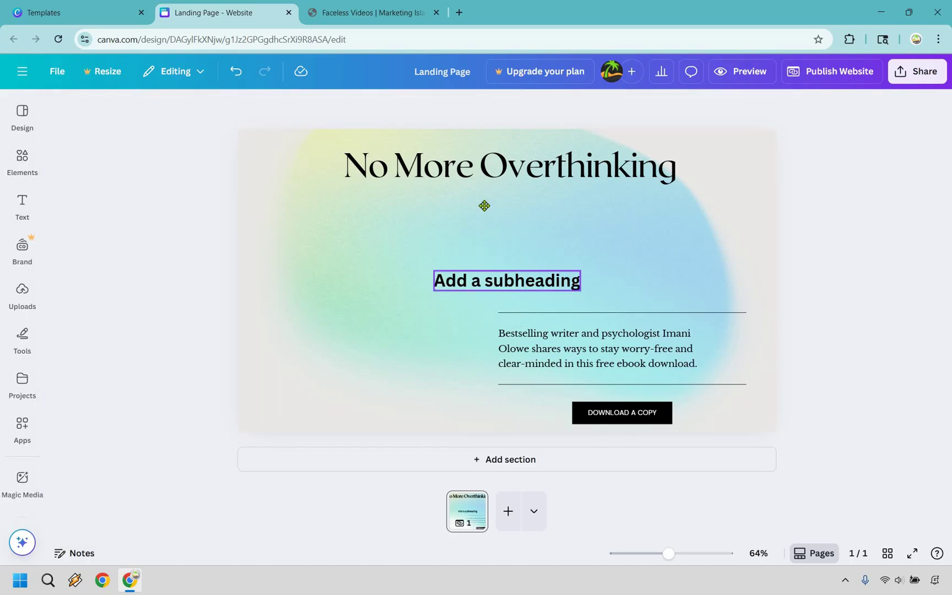
{"action": "left_click_drag", "start_coordinate": [484, 206], "coordinate": [483, 199]}
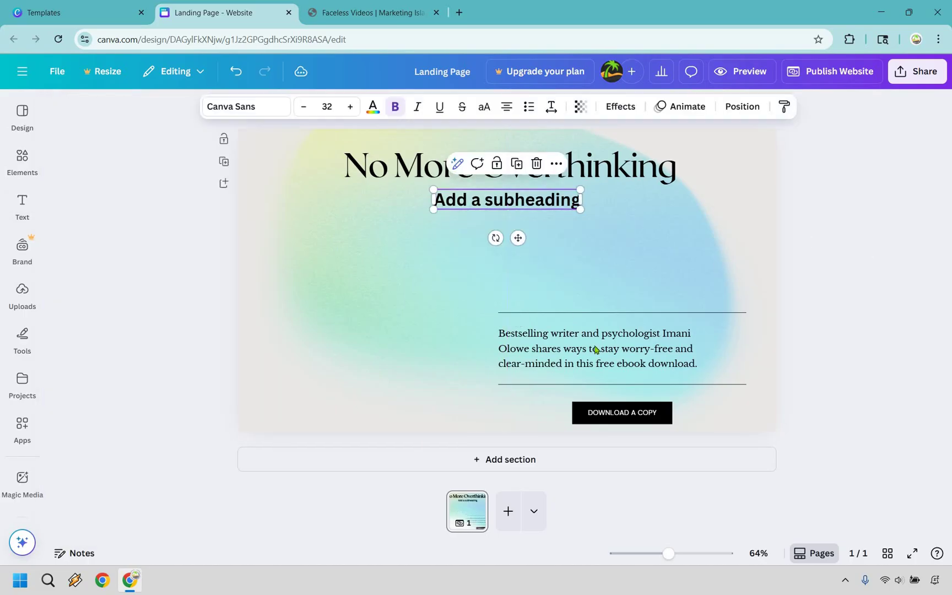
Delete the description paragraph and both the top and bottom divider lines
{"action": "left_click", "coordinate": [683, 337]}
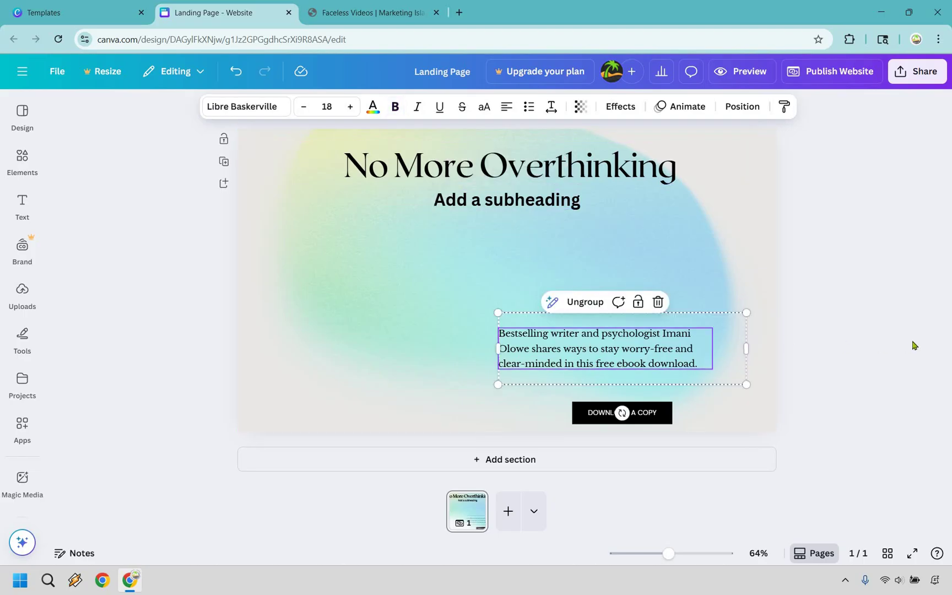
{"action": "left_click", "coordinate": [657, 302]}
{"action": "left_click", "coordinate": [658, 310]}
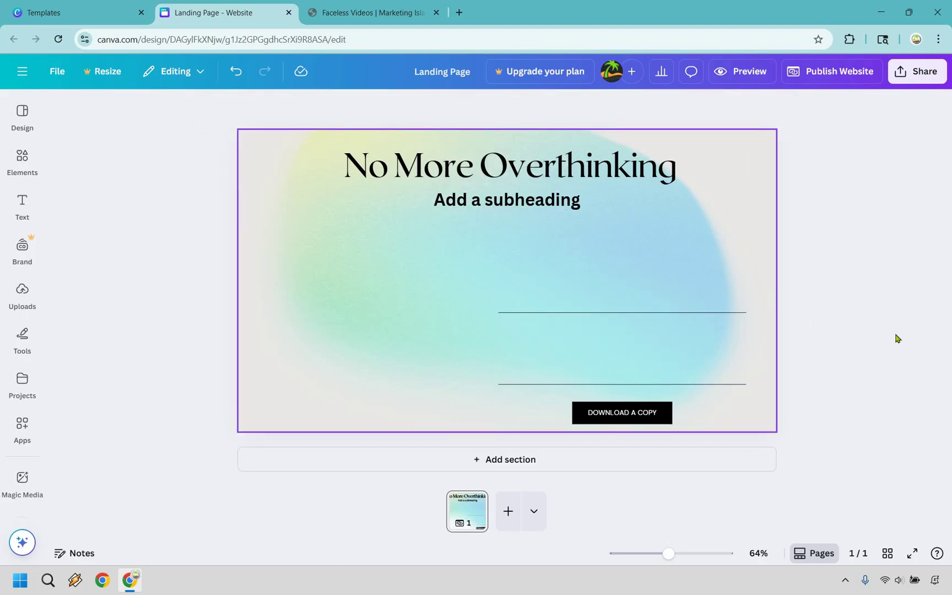
{"action": "key", "text": "Delete"}
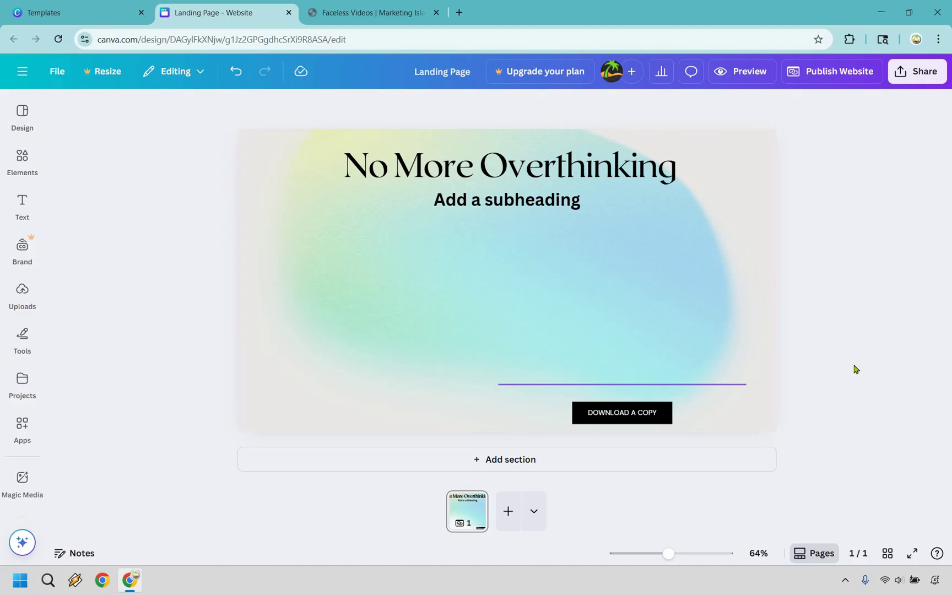
{"action": "left_click", "coordinate": [719, 384]}
{"action": "key", "text": "Delete"}
{"action": "left_click", "coordinate": [671, 427]}
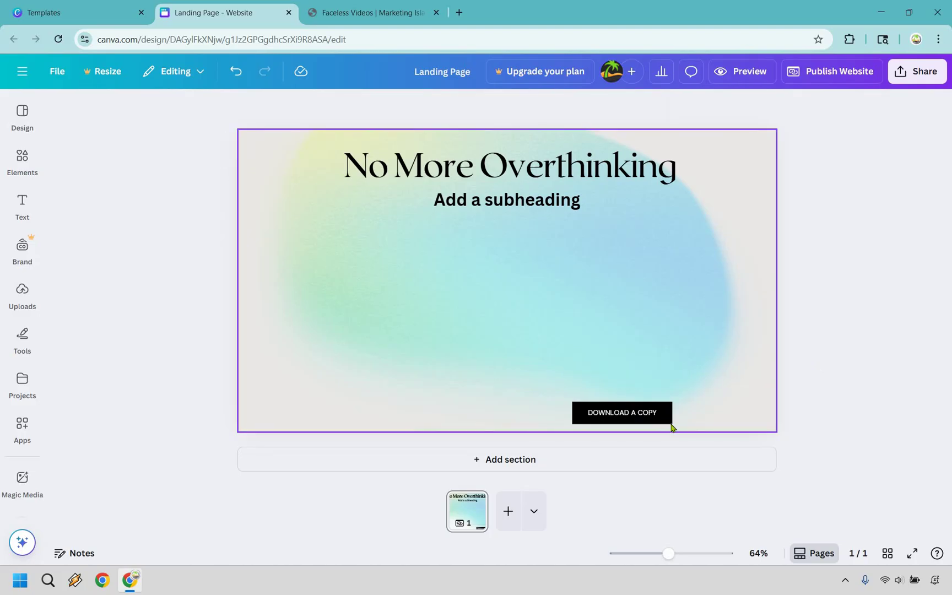
Centre the DOWNLOAD A COPY button horizontally on the page's centre line
{"action": "left_click_drag", "start_coordinate": [543, 379], "coordinate": [673, 424]}
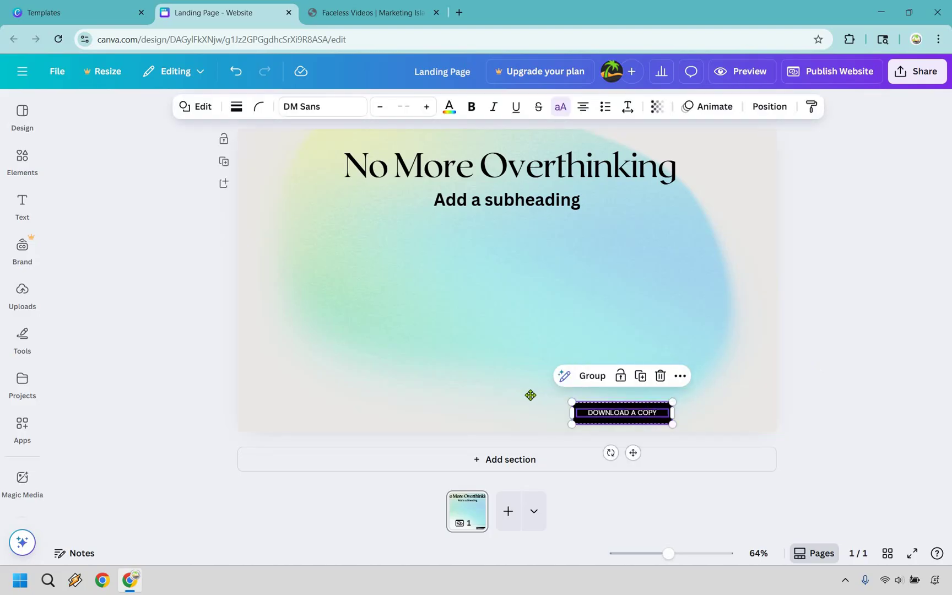
{"action": "left_click_drag", "start_coordinate": [530, 395], "coordinate": [549, 395]}
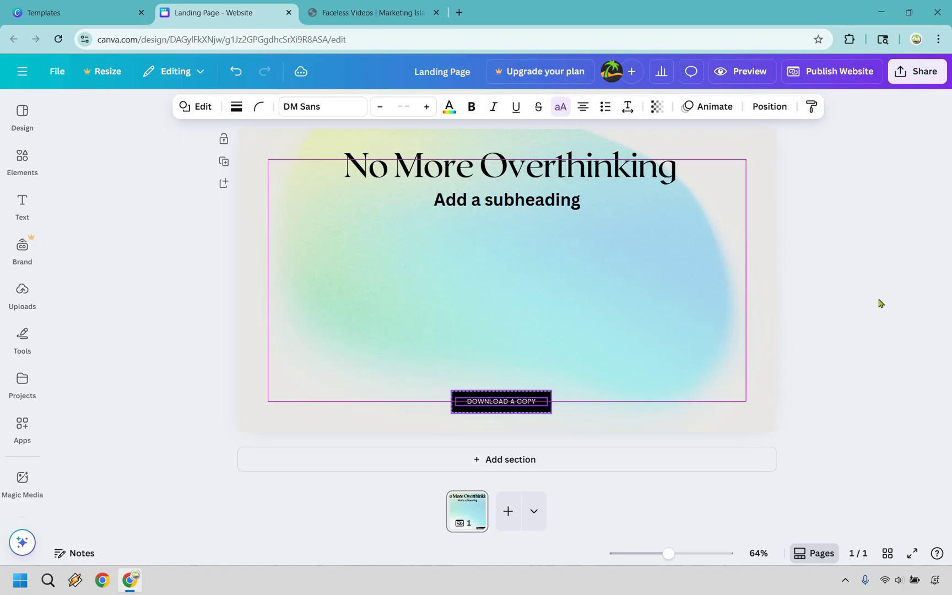
{"action": "key", "text": "Right"}
{"action": "key", "text": "Right"}
{"action": "key", "text": "Right"}
{"action": "key", "text": "Right"}
{"action": "key", "text": "Right"}
{"action": "key", "text": "Right"}
{"action": "key", "text": "Right"}
{"action": "key", "text": "Right"}
{"action": "key", "text": "Right"}
{"action": "key", "text": "Right"}
{"action": "key", "text": "Right"}
{"action": "key", "text": "Right"}
{"action": "key", "text": "Right"}
{"action": "key", "text": "Right"}
{"action": "left_click", "coordinate": [912, 280]}
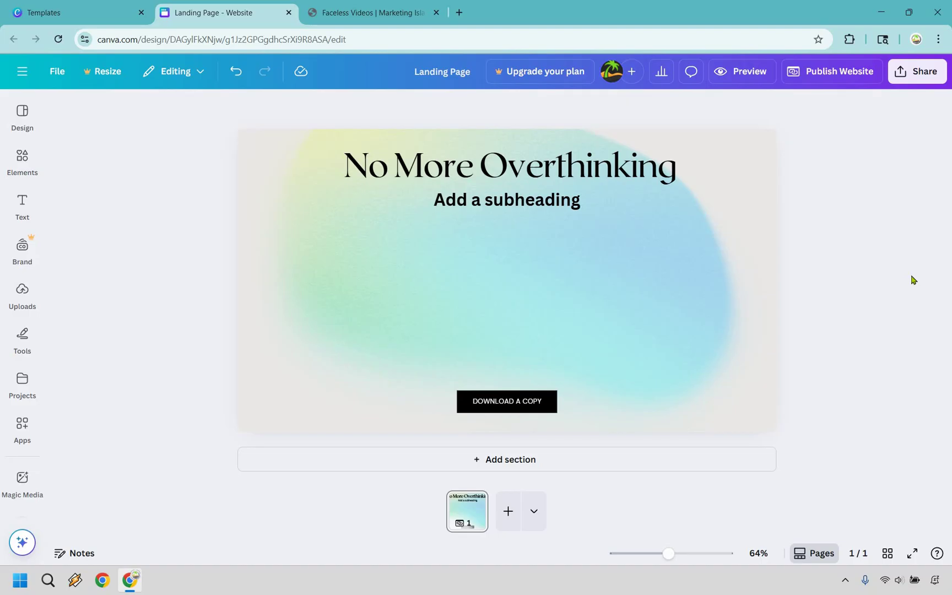
Open the YouTube app from Apps and search it for 'pictory ai review'
{"action": "left_click", "coordinate": [22, 429]}
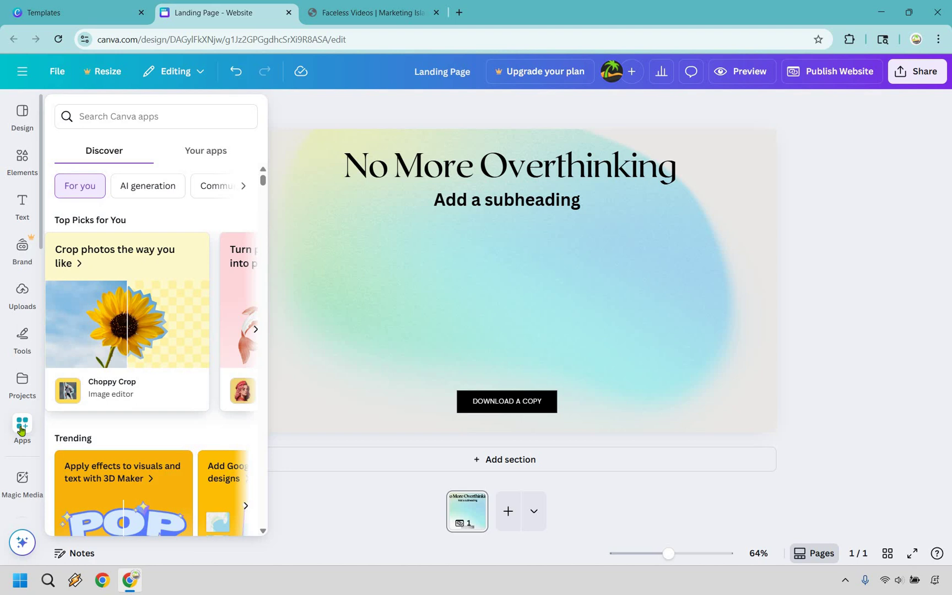
{"action": "left_click", "coordinate": [137, 115]}
{"action": "type", "text": "youtube"}
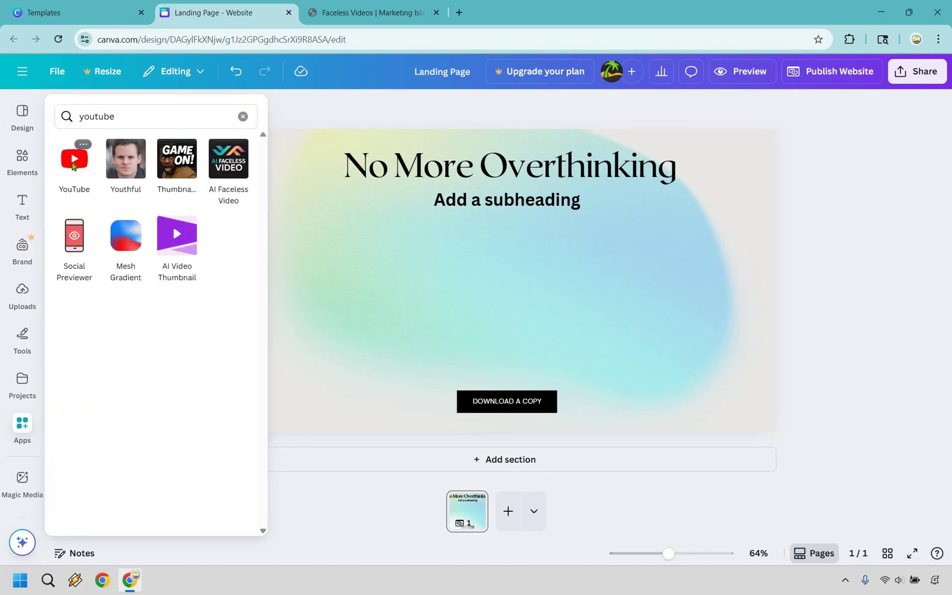
{"action": "left_click", "coordinate": [73, 165]}
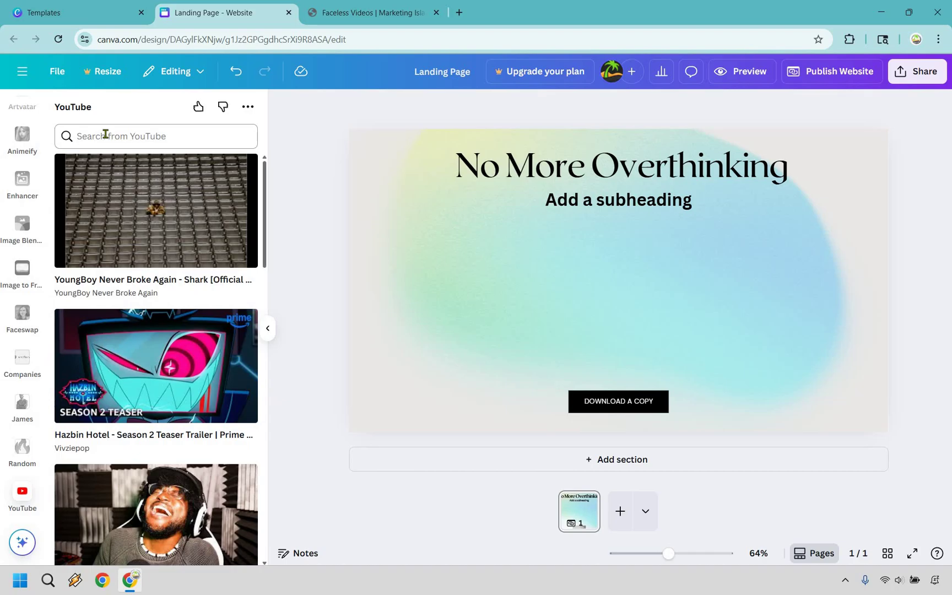
{"action": "left_click", "coordinate": [105, 134]}
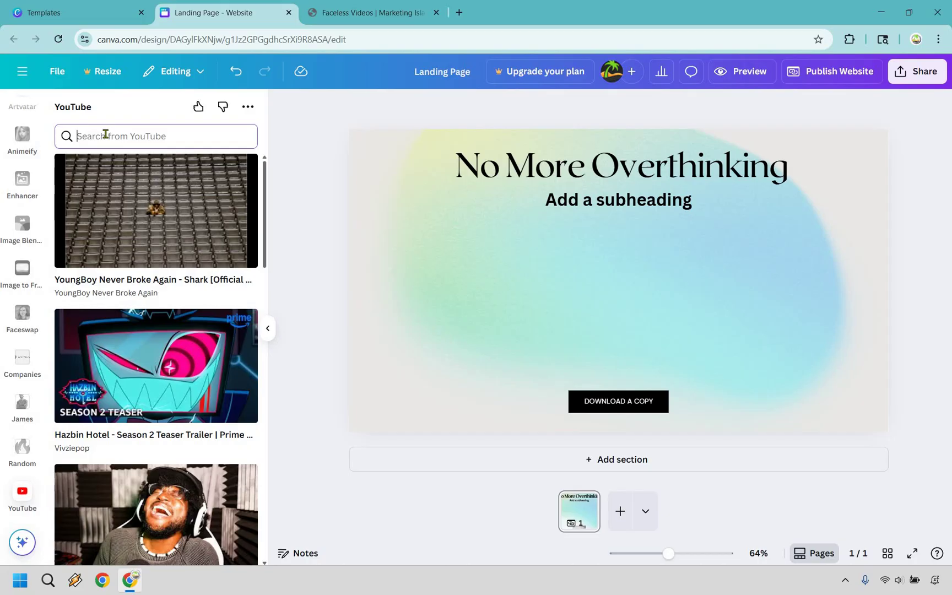
{"action": "type", "text": "pictory ai review"}
{"action": "key", "text": "Return"}
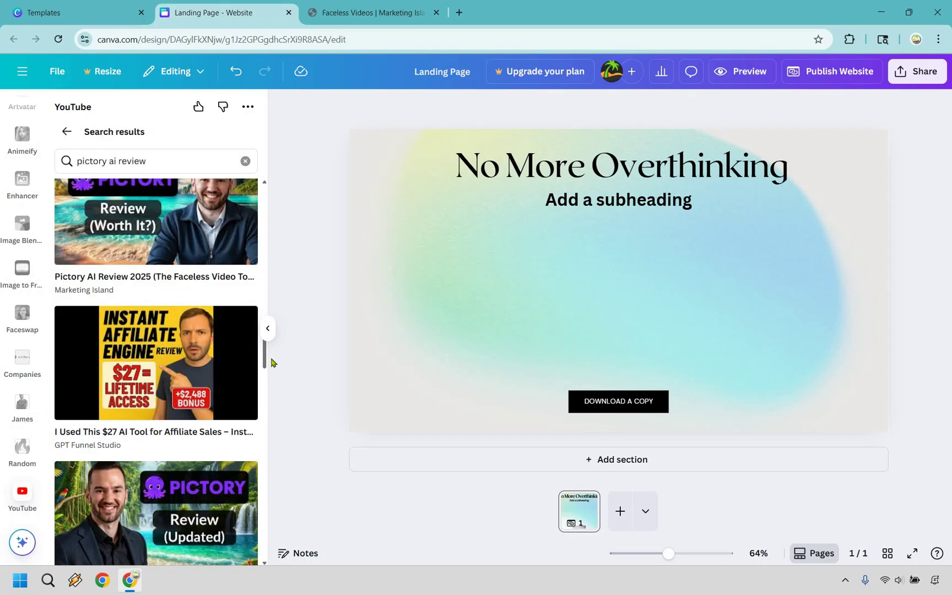
Embed the Pictory AI Review 2025 video, shrink it, and place it below the subheading
{"action": "left_click", "coordinate": [145, 510]}
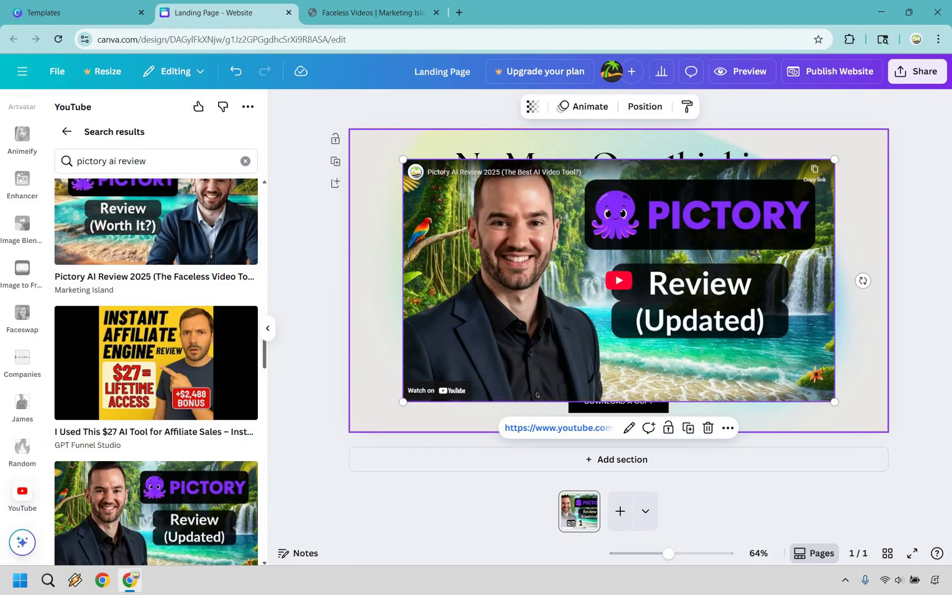
{"action": "left_click_drag", "start_coordinate": [799, 379], "coordinate": [696, 249]}
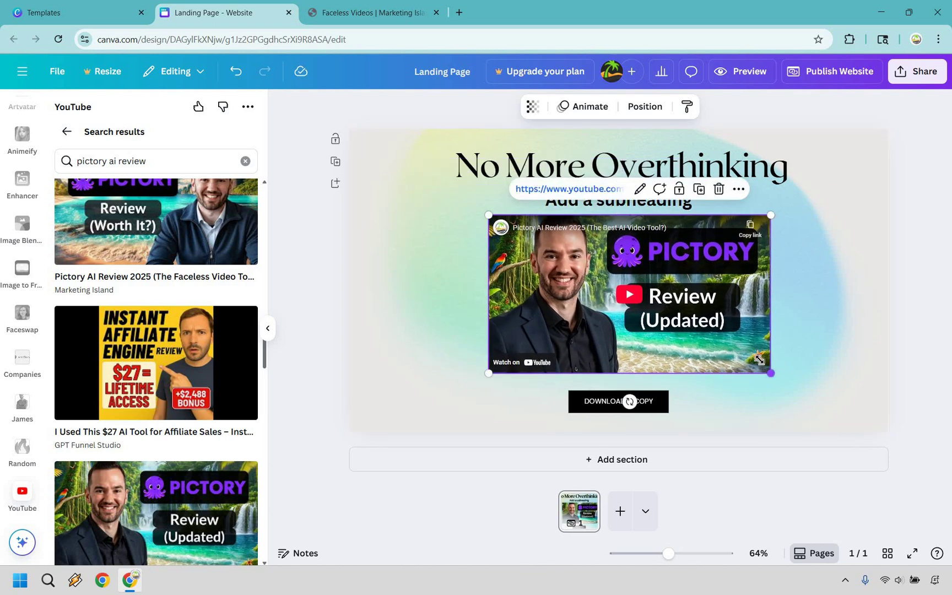
{"action": "left_click_drag", "start_coordinate": [772, 372], "coordinate": [755, 364]}
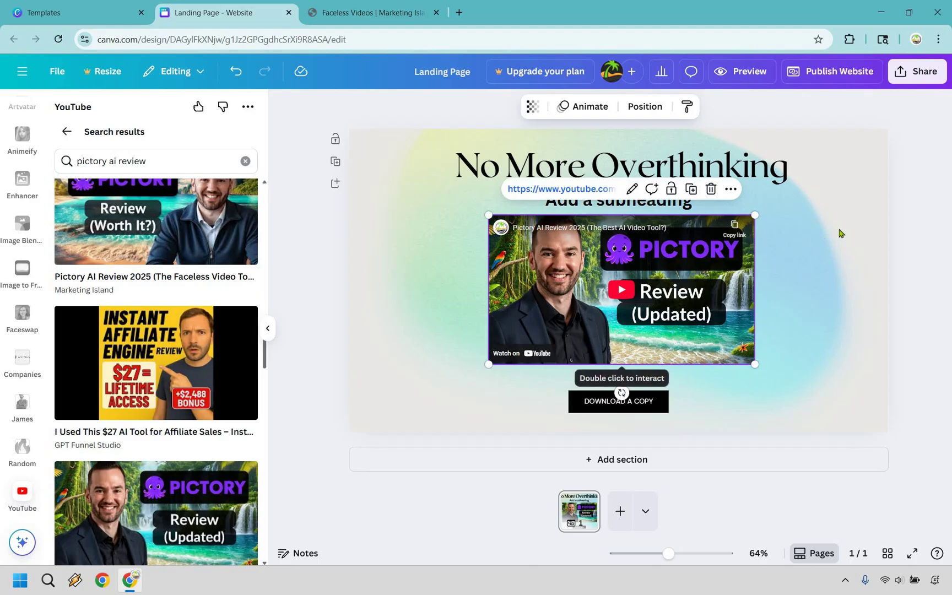
{"action": "left_click", "coordinate": [778, 284]}
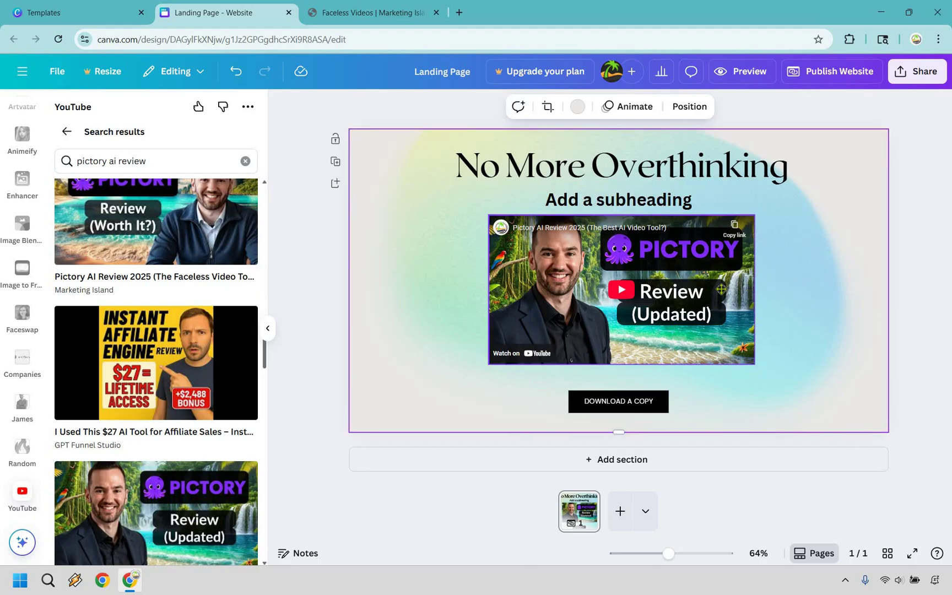
{"action": "left_click", "coordinate": [721, 291]}
{"action": "left_click_drag", "start_coordinate": [722, 291], "coordinate": [722, 296]}
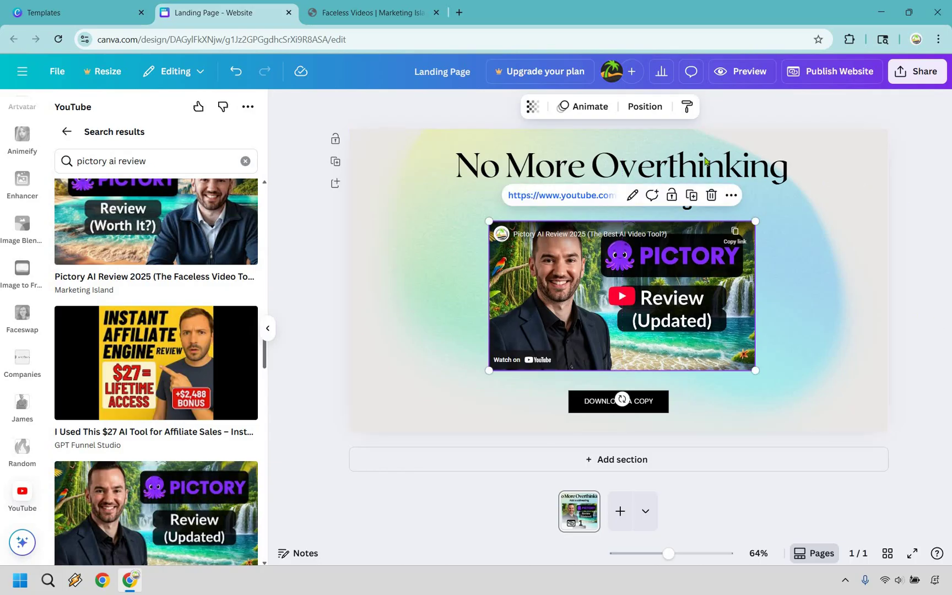
Change the headline text to 'How To Create YouTube Videos...'
{"action": "key", "text": "Escape"}
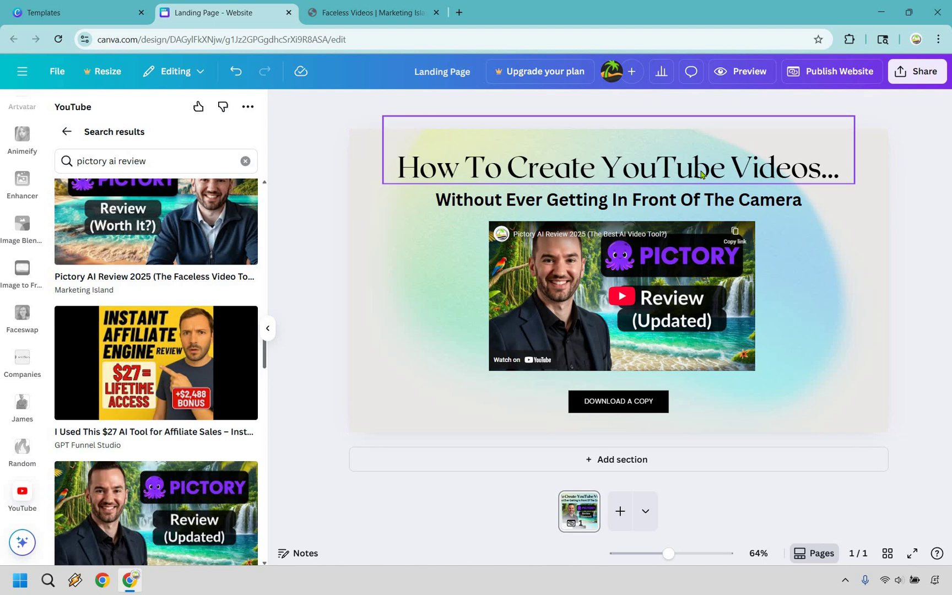
{"action": "left_click", "coordinate": [702, 175]}
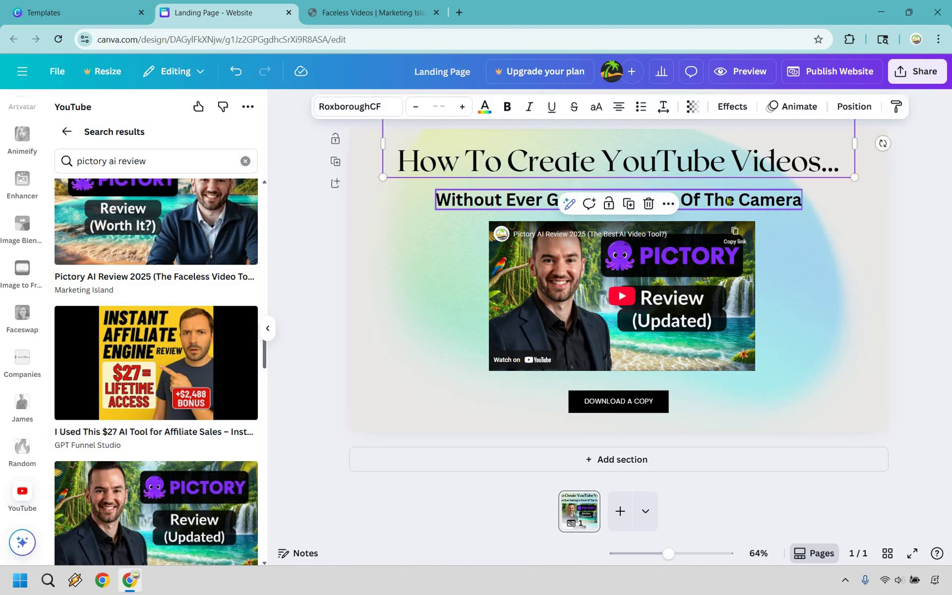
{"action": "left_click", "coordinate": [729, 200]}
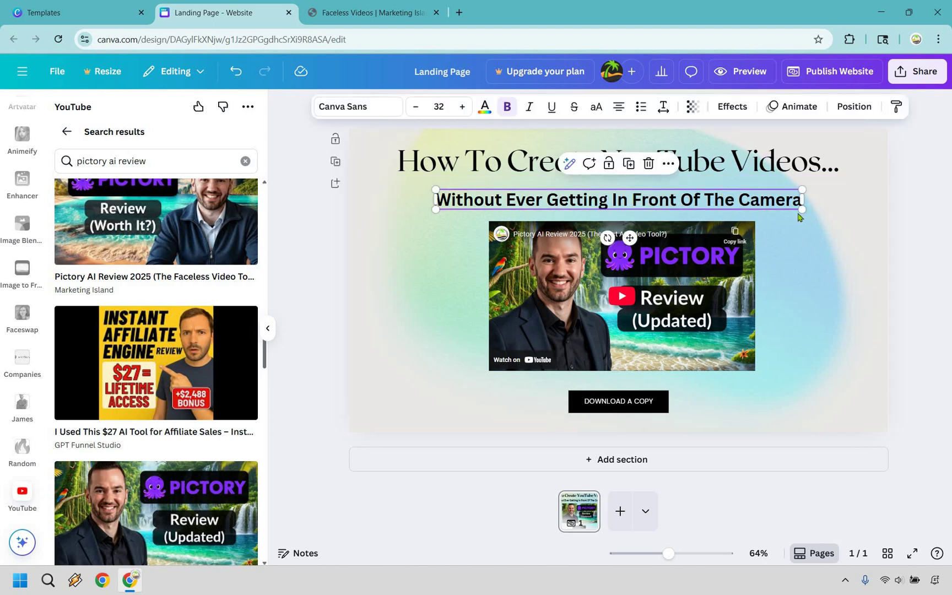
{"action": "left_click", "coordinate": [939, 273]}
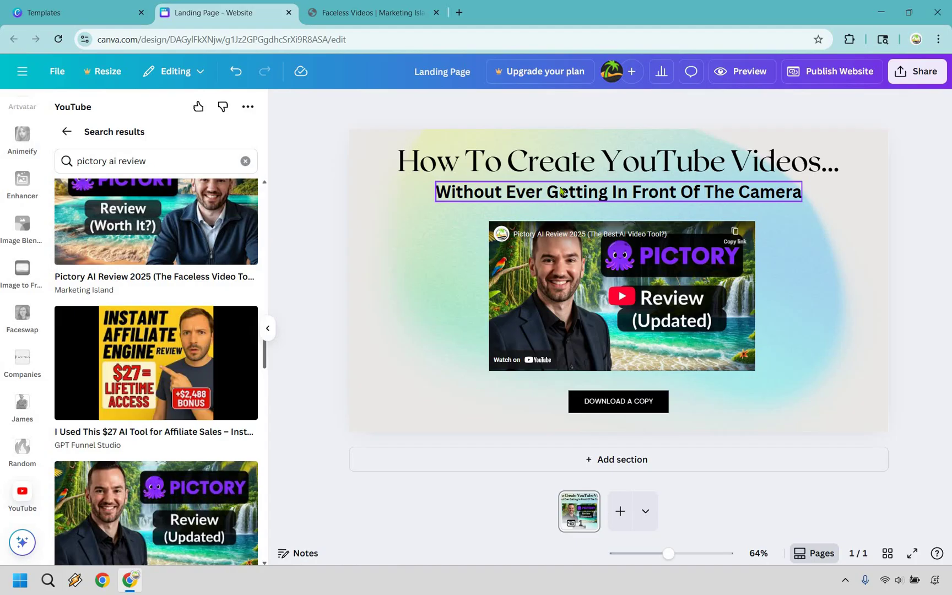
{"action": "left_click", "coordinate": [504, 157]}
{"action": "left_click", "coordinate": [503, 157]}
{"action": "key", "text": "shift+Right"}
{"action": "key", "text": "shift+Right"}
{"action": "key", "text": "shift+Right"}
{"action": "key", "text": "shift+Right"}
{"action": "key", "text": "shift+Right"}
{"action": "key", "text": "shift+Right"}
{"action": "key", "text": "shift+Right"}
{"action": "key", "text": "shift+Right"}
{"action": "key", "text": "shift+Right"}
{"action": "key", "text": "shift+Right"}
{"action": "key", "text": "shift+Right"}
{"action": "key", "text": "shift+Right"}
{"action": "key", "text": "shift+Right"}
{"action": "key", "text": "shift+Right"}
{"action": "key", "text": "shift+Right"}
{"action": "key", "text": "shift+Right"}
{"action": "key", "text": "shift+Right"}
{"action": "key", "text": "shift+Right"}
{"action": "key", "text": "shift+Right"}
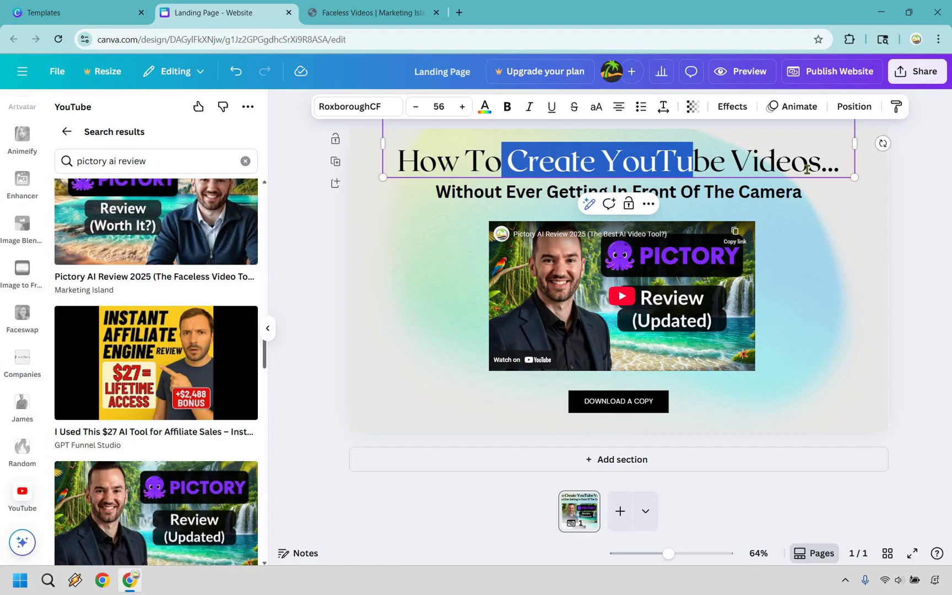
{"action": "key", "text": "shift+Right"}
{"action": "key", "text": "shift+Right"}
{"action": "key", "text": "shift+Right"}
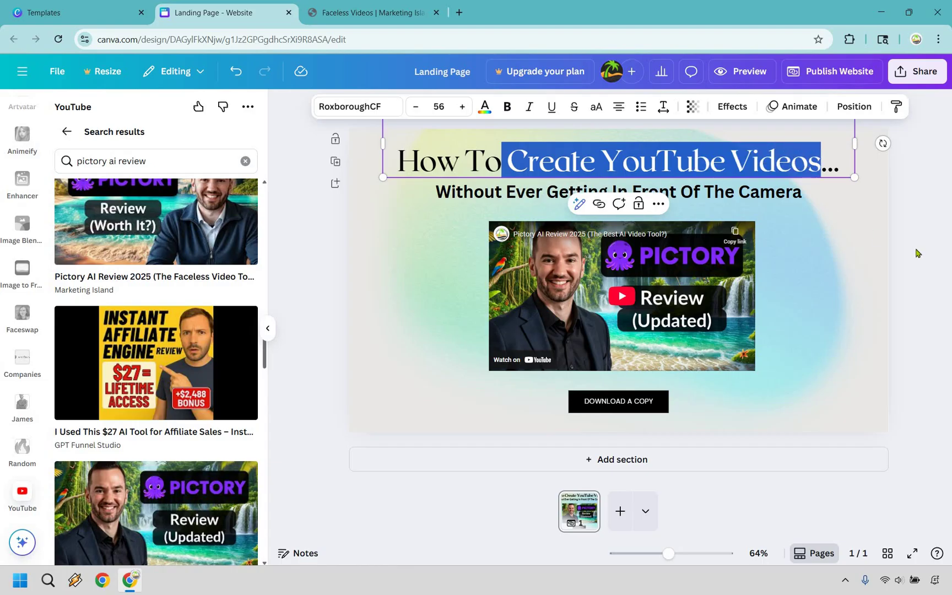
{"action": "left_click", "coordinate": [452, 203]}
Replace the subheading text with 'Without Ever Getting In Front Of The Camera'
{"action": "left_click", "coordinate": [505, 194]}
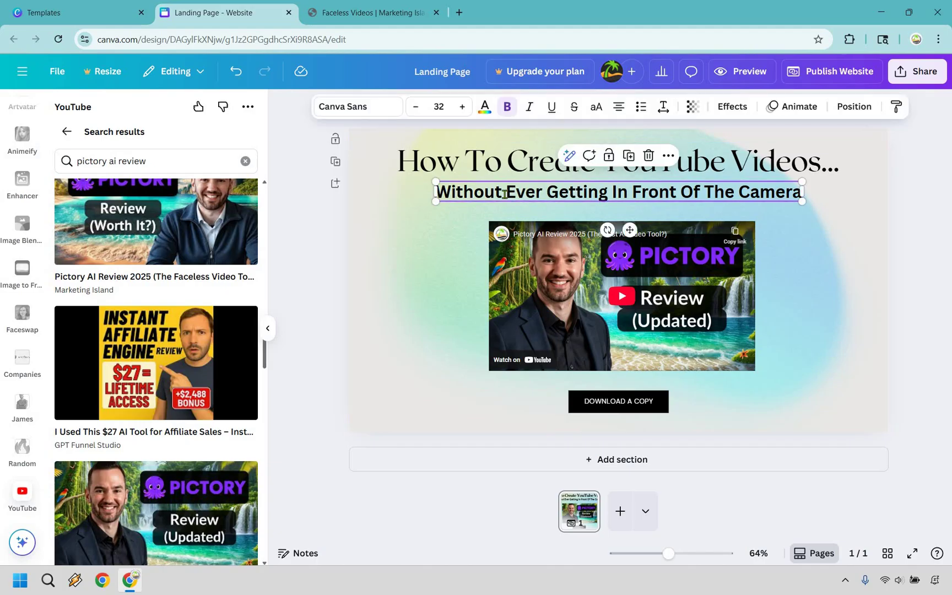
{"action": "left_click", "coordinate": [505, 194]}
{"action": "key", "text": "shift+Left"}
{"action": "key", "text": "shift+Left"}
{"action": "key", "text": "shift+Left"}
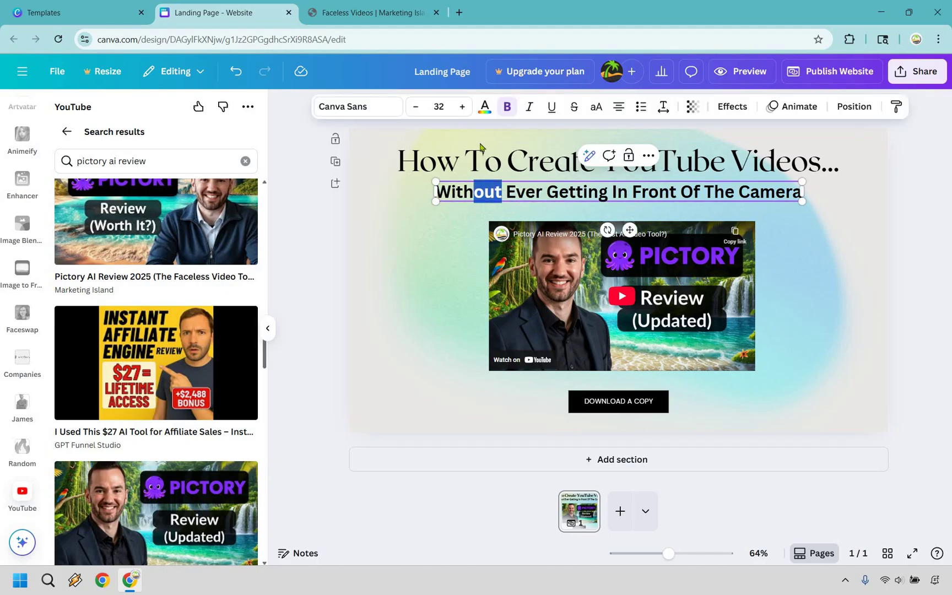
{"action": "key", "text": "shift+Left"}
{"action": "key", "text": "shift+Left"}
{"action": "key", "text": "shift+Left"}
{"action": "left_click", "coordinate": [525, 191]}
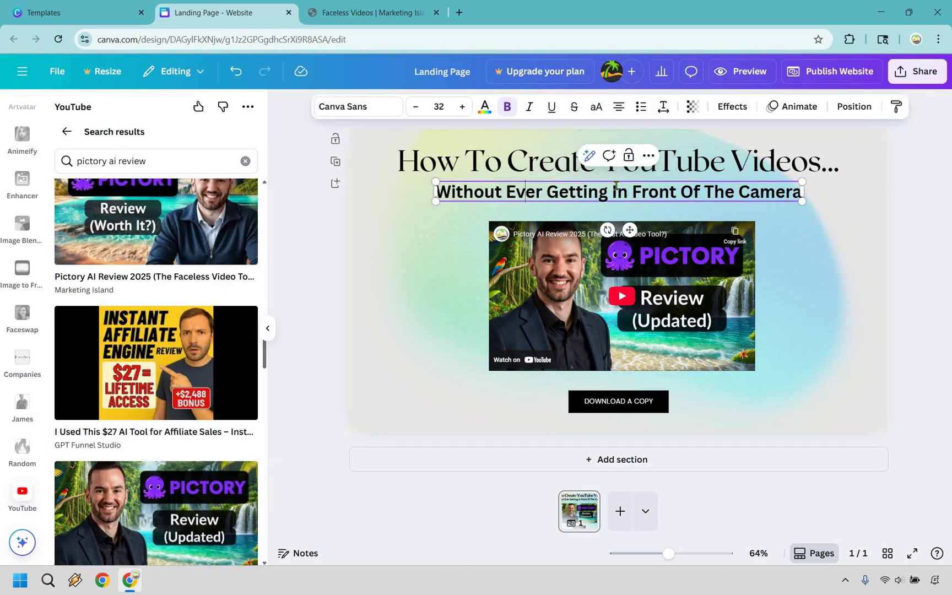
{"action": "left_click_drag", "start_coordinate": [506, 191], "coordinate": [932, 230]}
{"action": "left_click", "coordinate": [934, 232]}
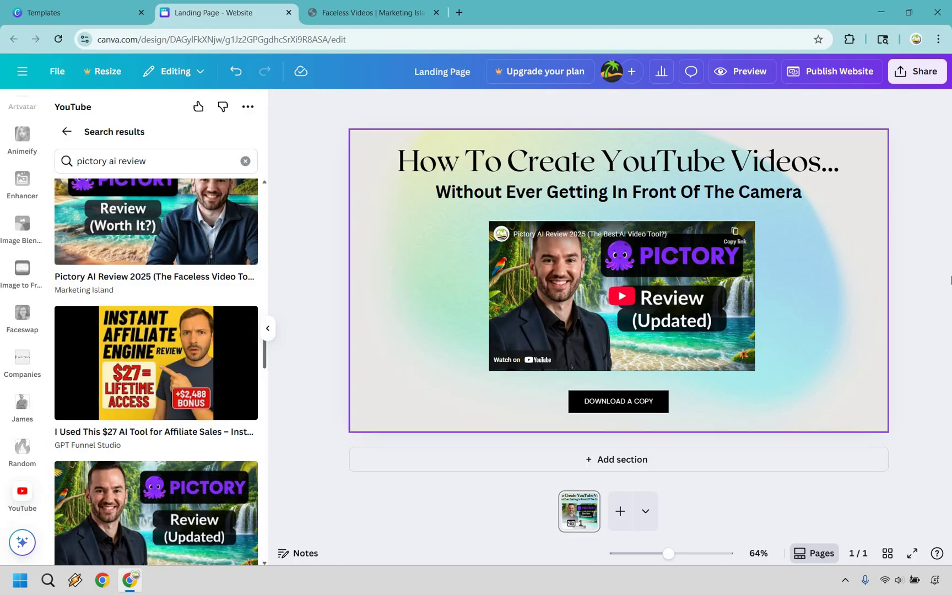
Replace the DOWNLOAD A COPY button text with TRY PICTORY FREE TODAY
{"action": "left_click", "coordinate": [610, 401]}
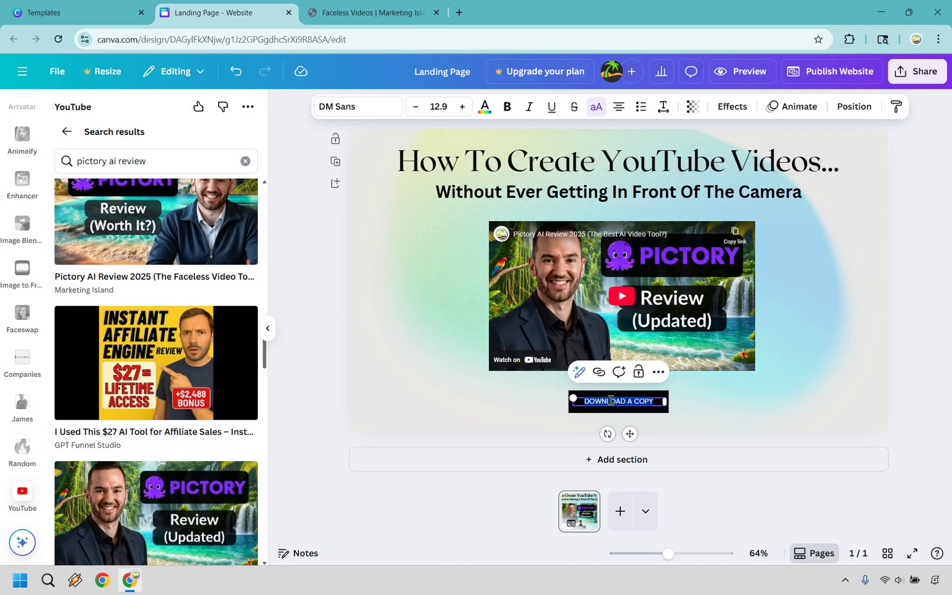
{"action": "type", "text": "TRY PI"}
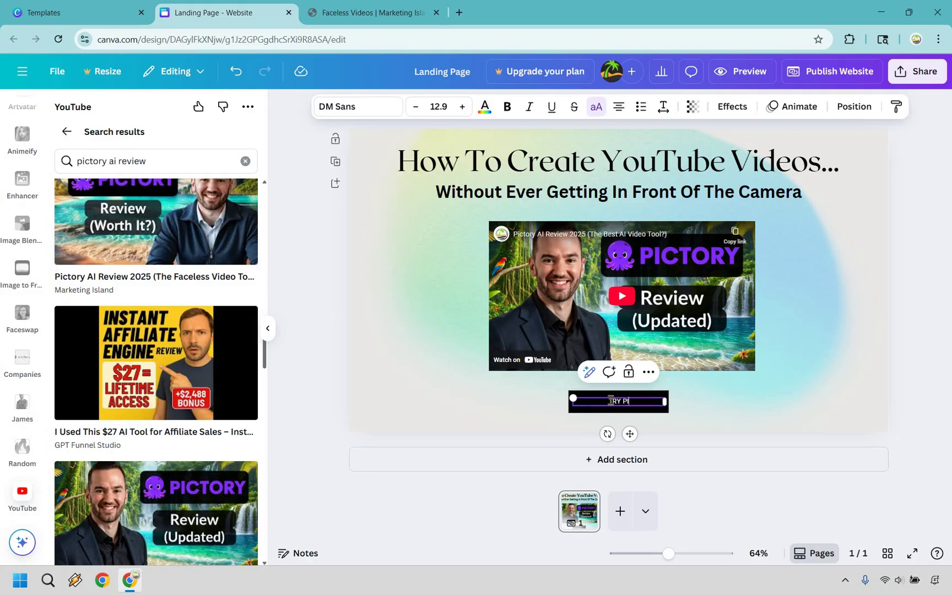
{"action": "type", "text": "CTORY FREE TODAY"}
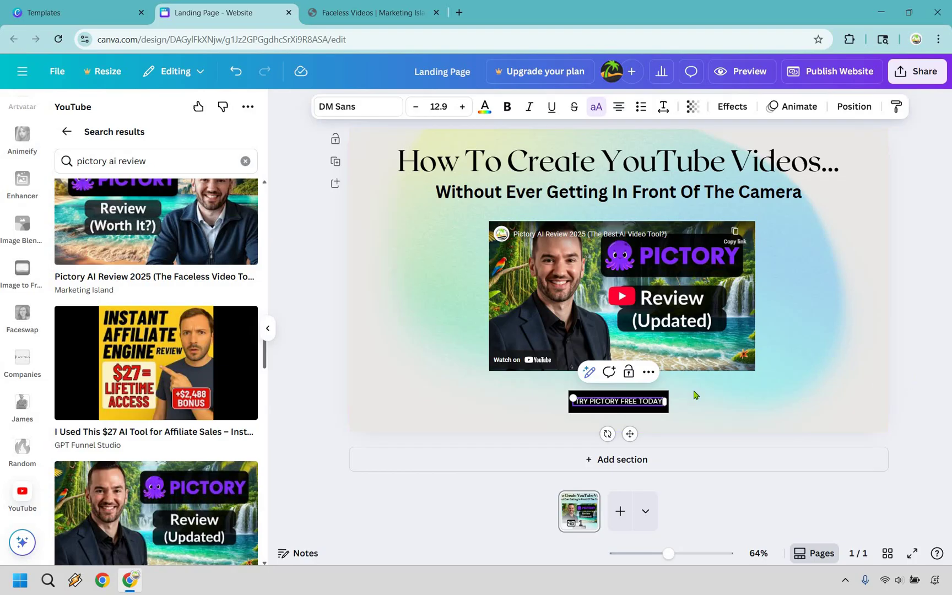
{"action": "key", "text": "Escape"}
{"action": "double_click", "coordinate": [623, 402]}
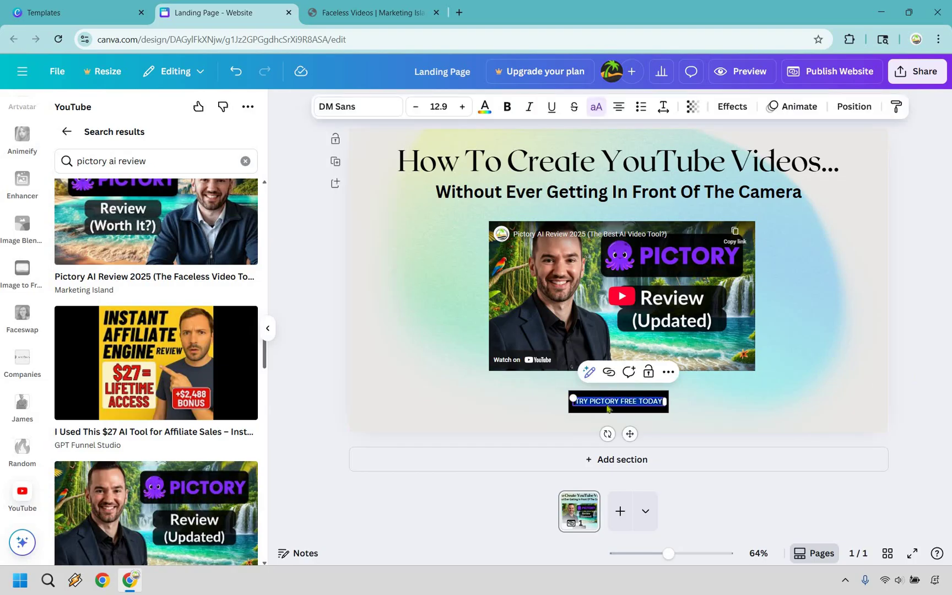
{"action": "left_click", "coordinate": [599, 373]}
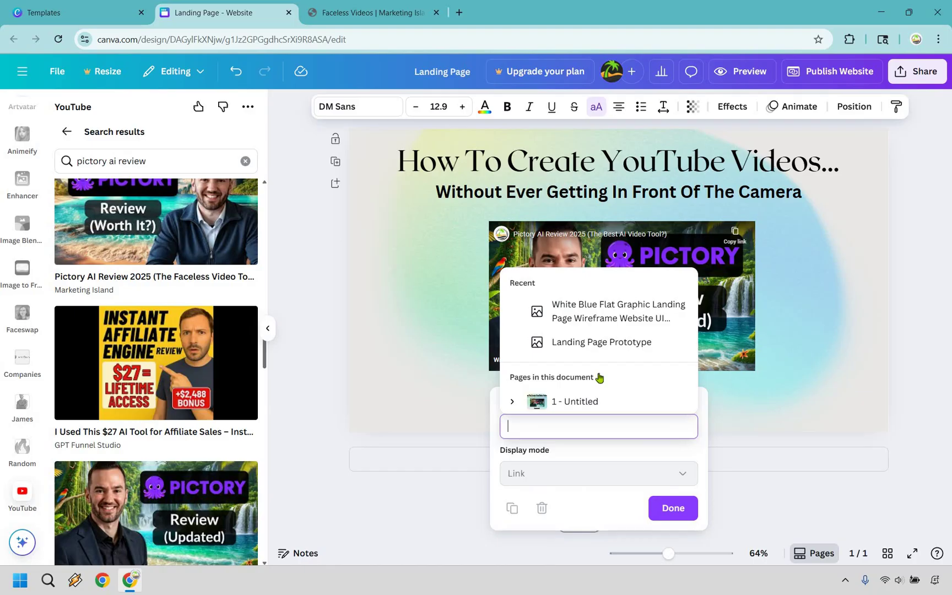
{"action": "type", "text": "https:/"}
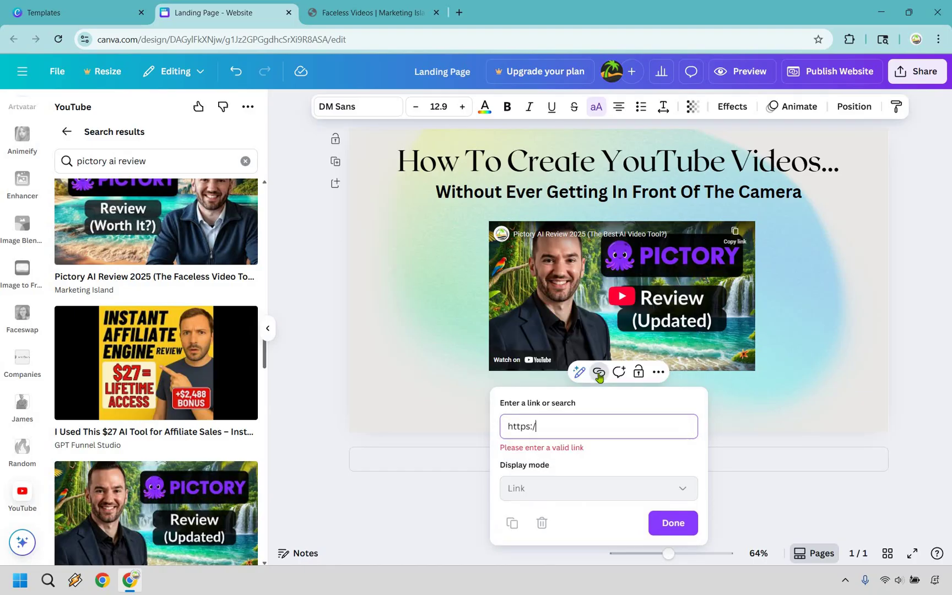
{"action": "type", "text": "/www.pictory.ai"}
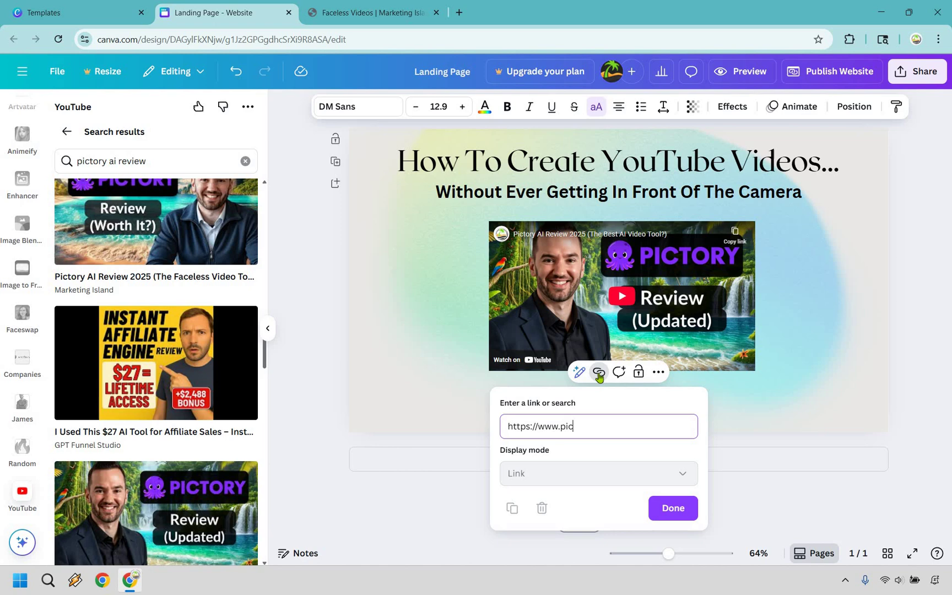
{"action": "left_click", "coordinate": [673, 510]}
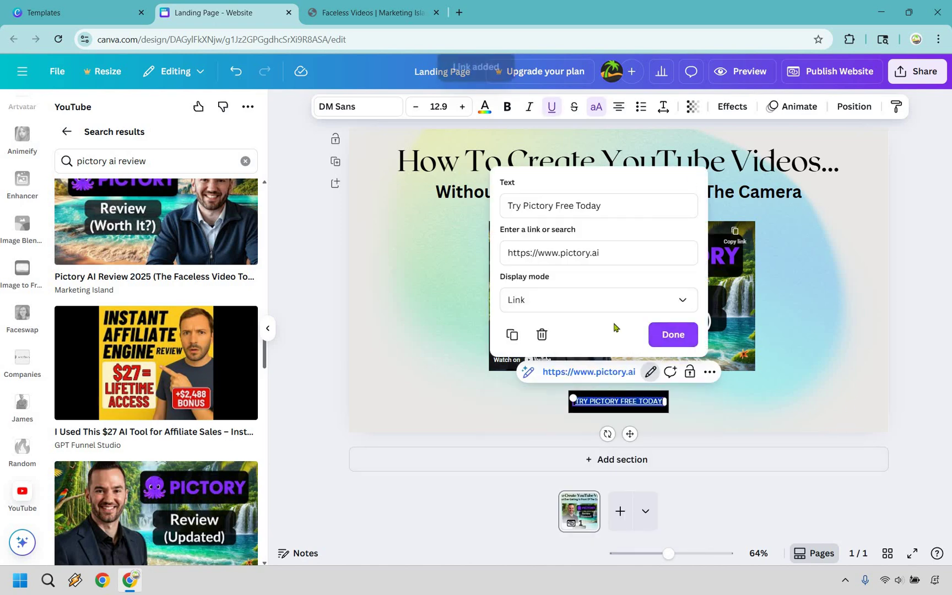
{"action": "left_click", "coordinate": [935, 332]}
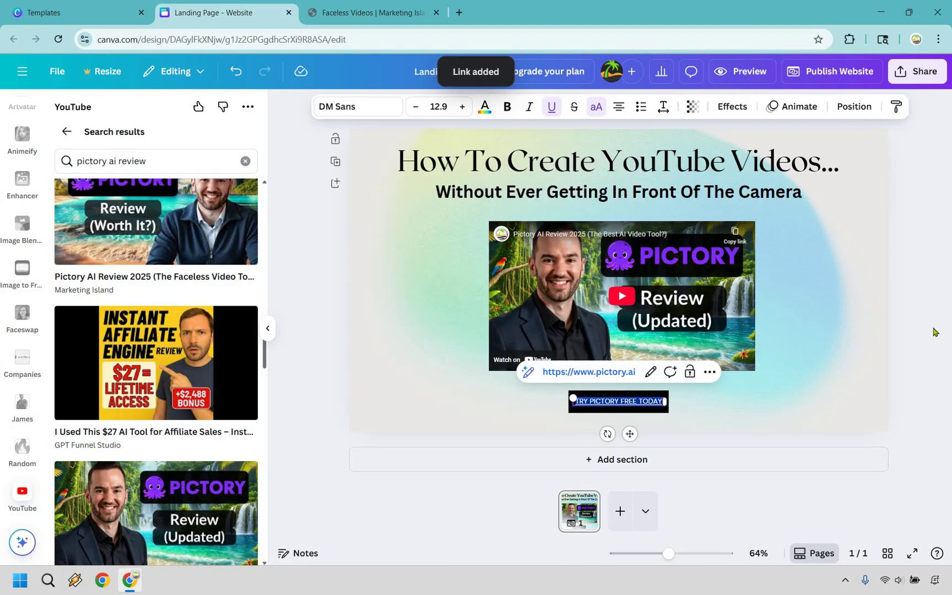
{"action": "left_click", "coordinate": [935, 332]}
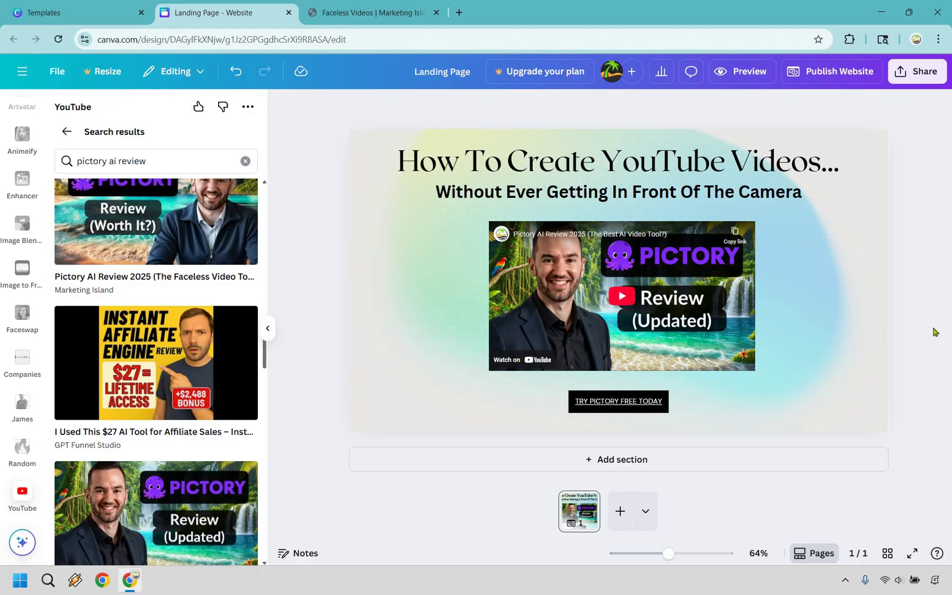
Change the headline font to Canva Sans
{"action": "double_click", "coordinate": [442, 133]}
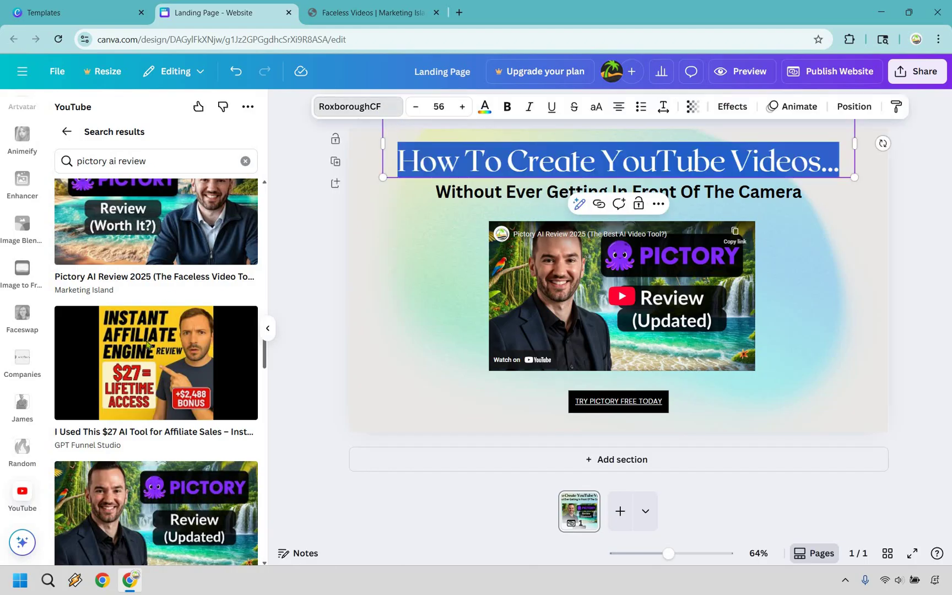
{"action": "scroll", "coordinate": [152, 363], "scroll_direction": "down", "scroll_amount": 2}
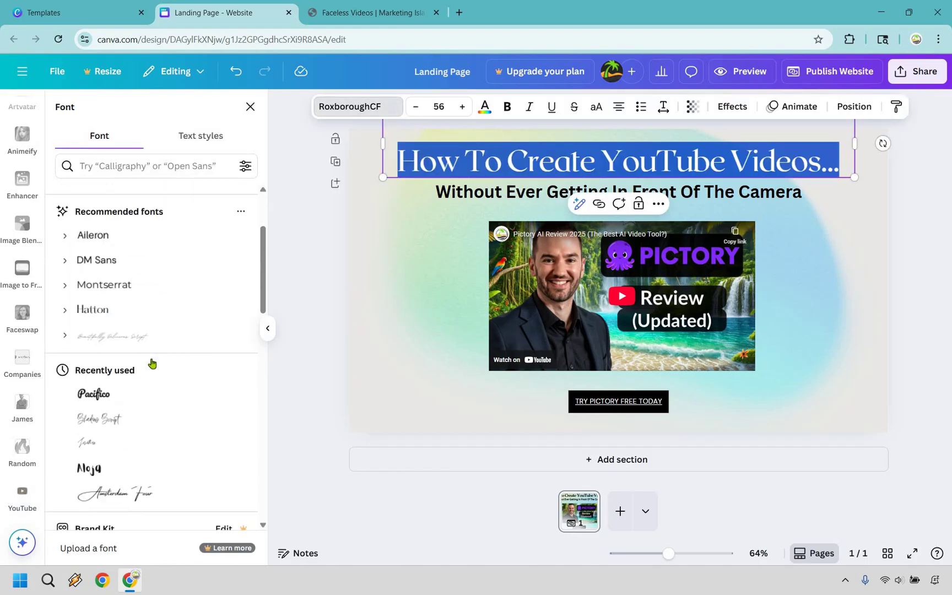
{"action": "scroll", "coordinate": [152, 363], "scroll_direction": "down", "scroll_amount": 3}
{"action": "scroll", "coordinate": [154, 359], "scroll_direction": "up", "scroll_amount": 5}
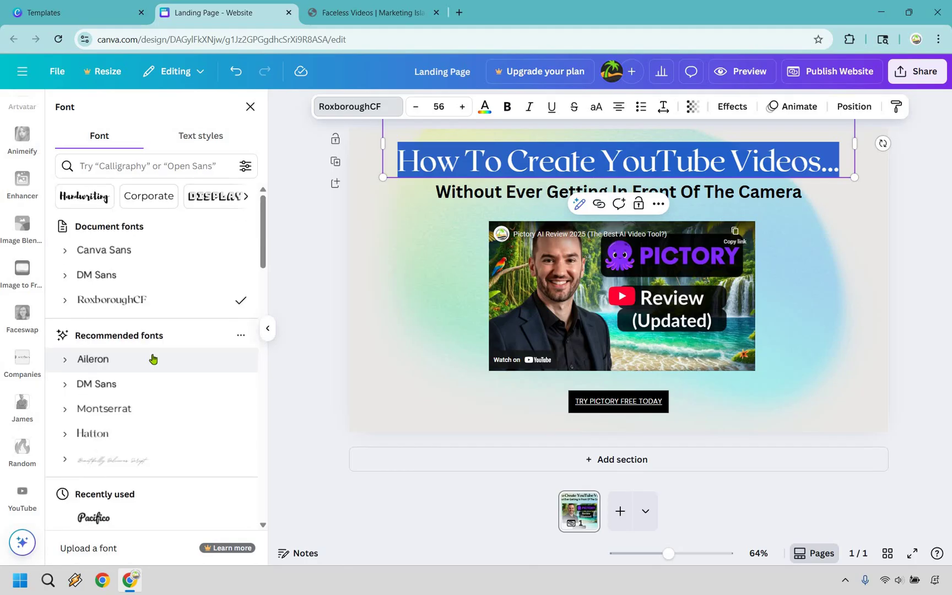
{"action": "scroll", "coordinate": [153, 359], "scroll_direction": "down", "scroll_amount": 3}
{"action": "scroll", "coordinate": [127, 248], "scroll_direction": "up", "scroll_amount": 3}
{"action": "left_click", "coordinate": [130, 250]}
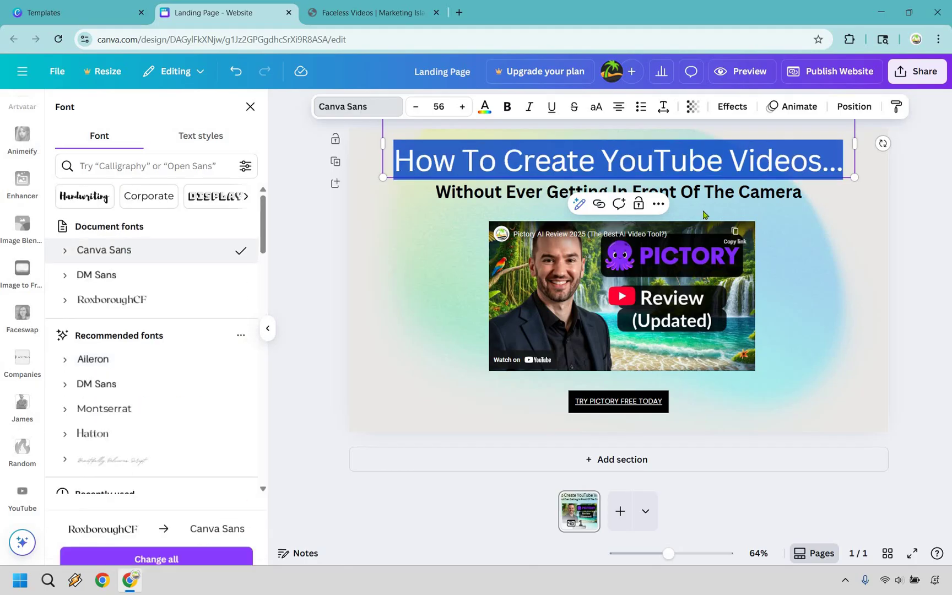
Remove bold from the subheading and make the headline bold
{"action": "left_click", "coordinate": [714, 190]}
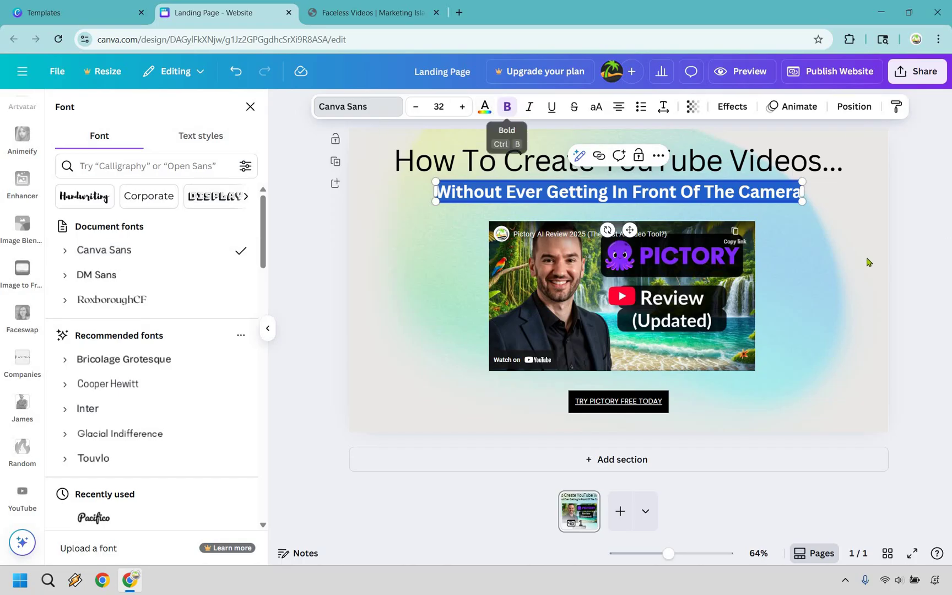
{"action": "key", "text": "ctrl+b"}
{"action": "left_click", "coordinate": [722, 162]}
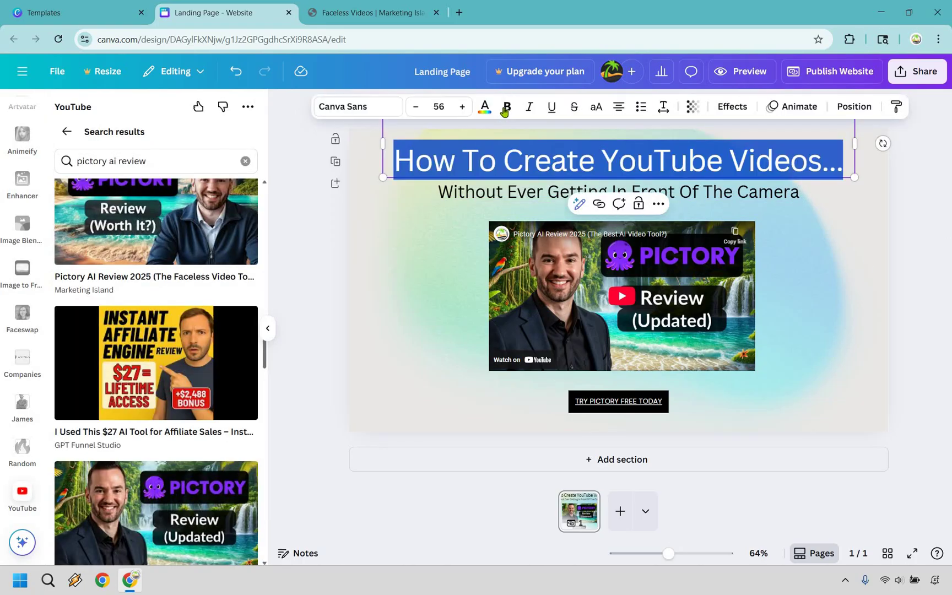
{"action": "left_click", "coordinate": [505, 108]}
{"action": "left_click", "coordinate": [940, 260]}
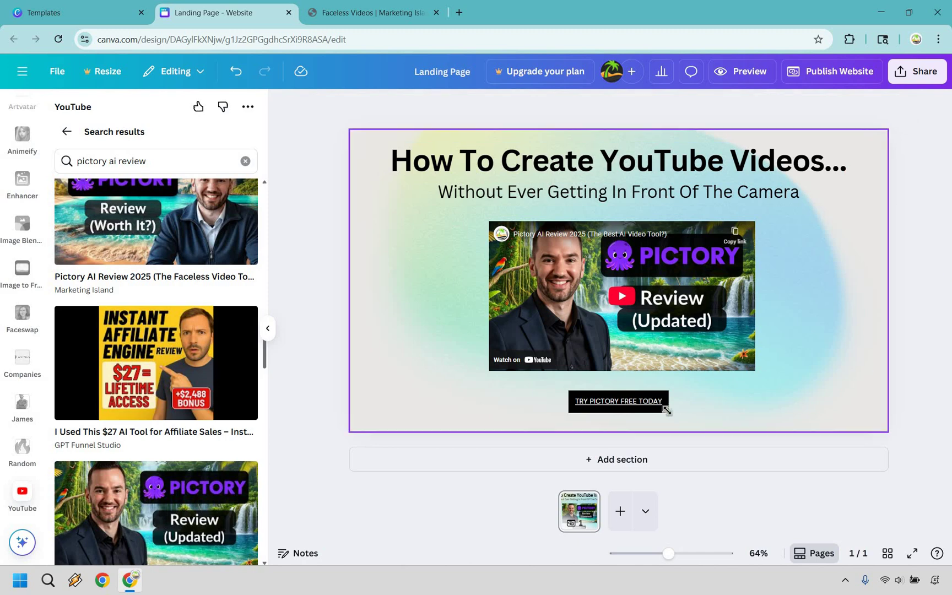
Recolour the TRY PICTORY FREE TODAY button from black to the dark blue solid colour
{"action": "left_click", "coordinate": [618, 402]}
{"action": "left_click", "coordinate": [345, 106]}
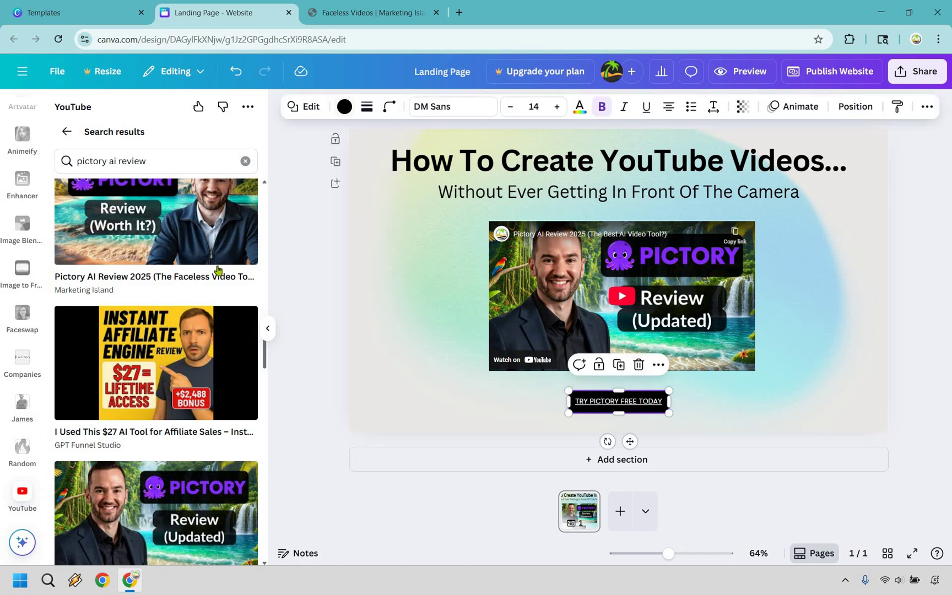
{"action": "left_click", "coordinate": [180, 330]}
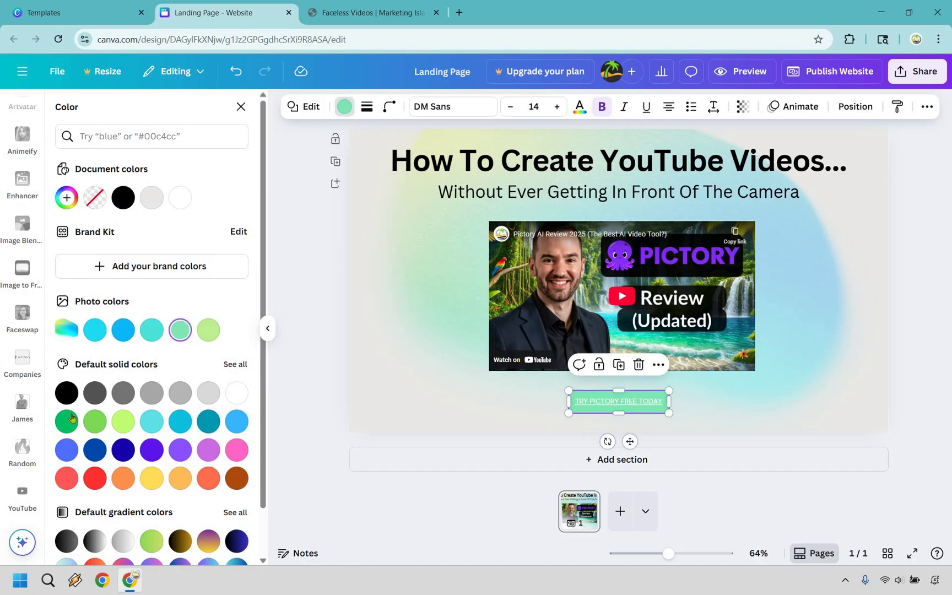
{"action": "left_click", "coordinate": [66, 422]}
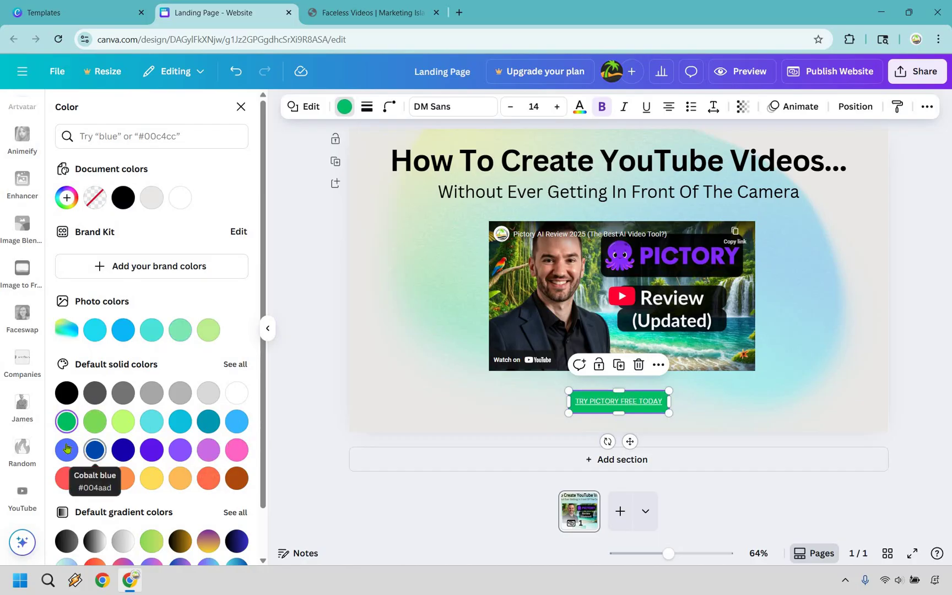
{"action": "left_click", "coordinate": [95, 450]}
{"action": "left_click", "coordinate": [67, 450]}
{"action": "left_click", "coordinate": [95, 450]}
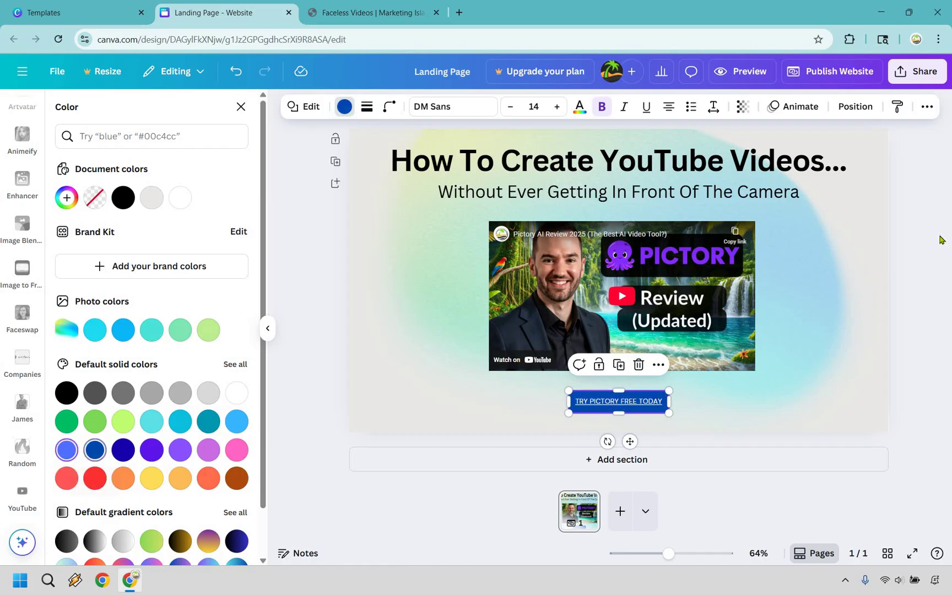
{"action": "key", "text": "Escape"}
{"action": "key", "text": "Escape"}
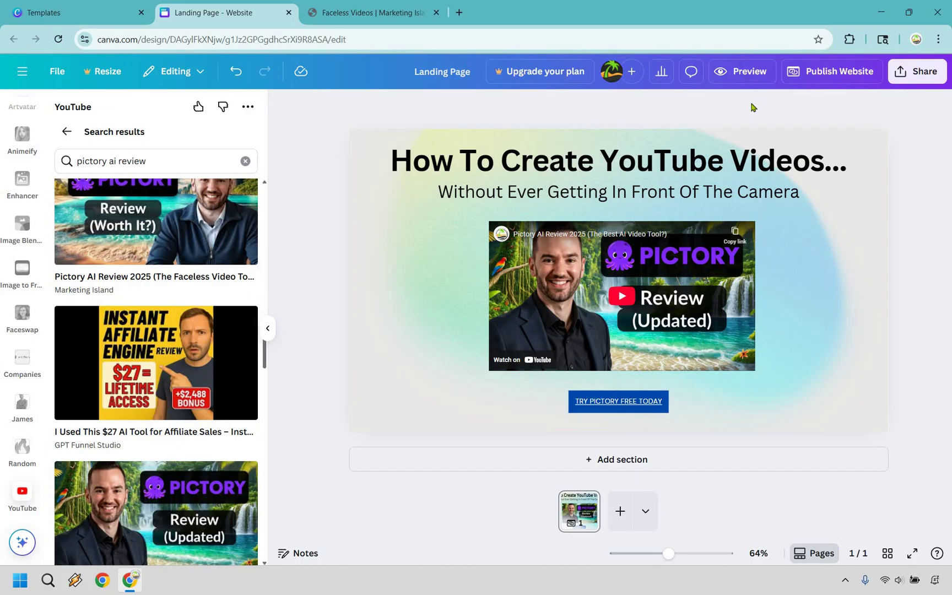
Preview the website and scroll through the headline, embedded video and blue button
{"action": "left_click", "coordinate": [753, 75]}
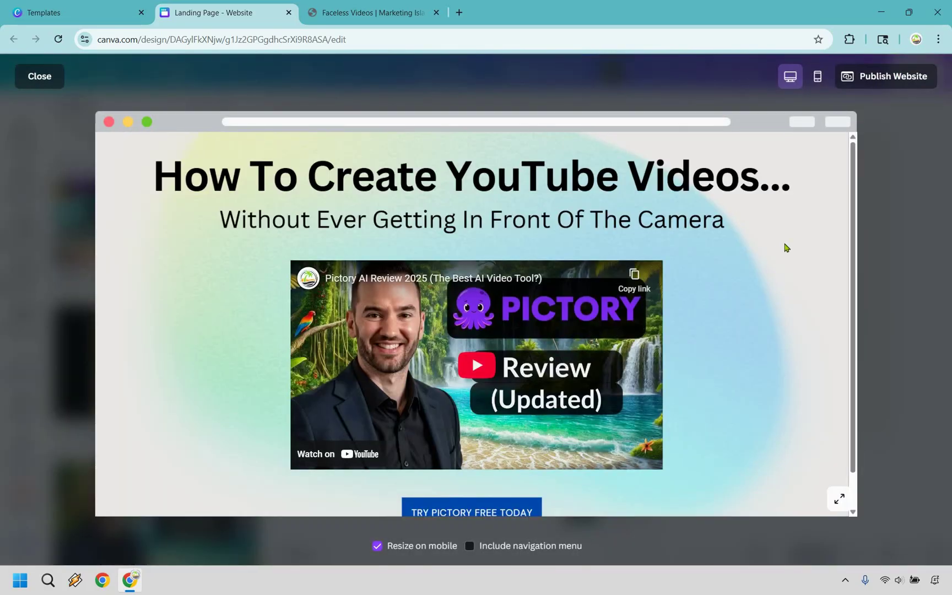
{"action": "scroll", "coordinate": [521, 468], "scroll_direction": "down", "scroll_amount": 1}
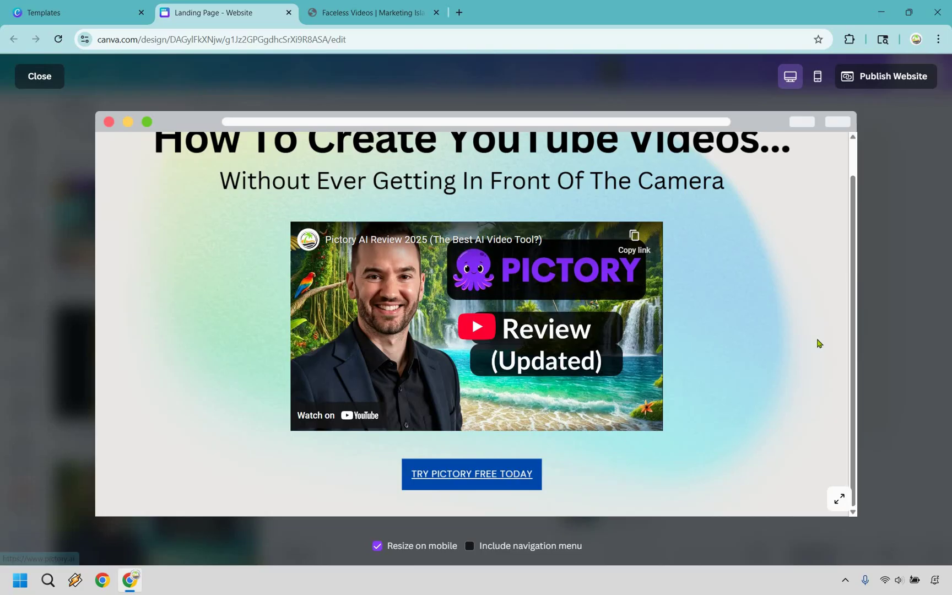
{"action": "scroll", "coordinate": [819, 336], "scroll_direction": "up", "scroll_amount": 1}
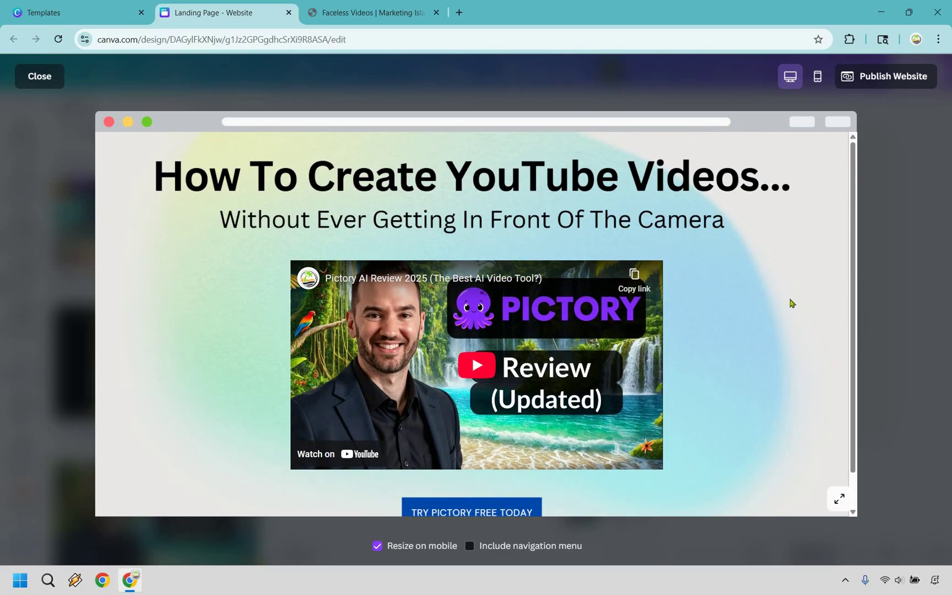
{"action": "scroll", "coordinate": [371, 286], "scroll_direction": "down", "scroll_amount": 1}
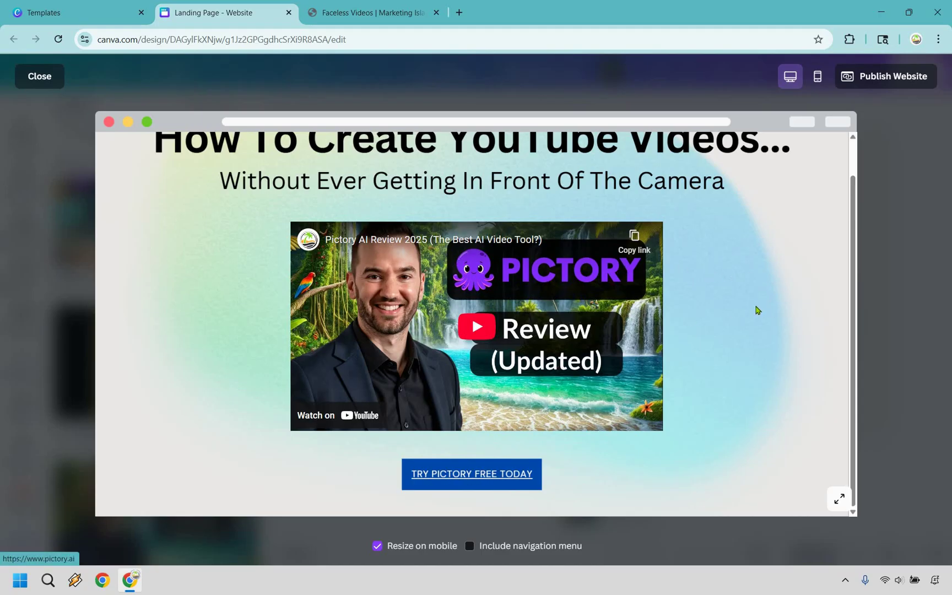
{"action": "scroll", "coordinate": [756, 310], "scroll_direction": "up", "scroll_amount": 1}
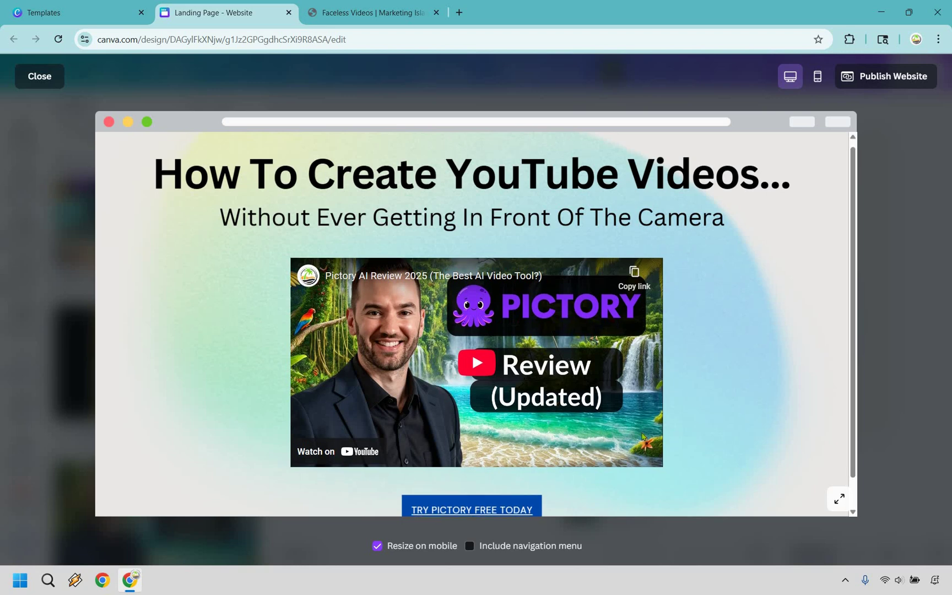
{"action": "scroll", "coordinate": [498, 435], "scroll_direction": "down", "scroll_amount": 1}
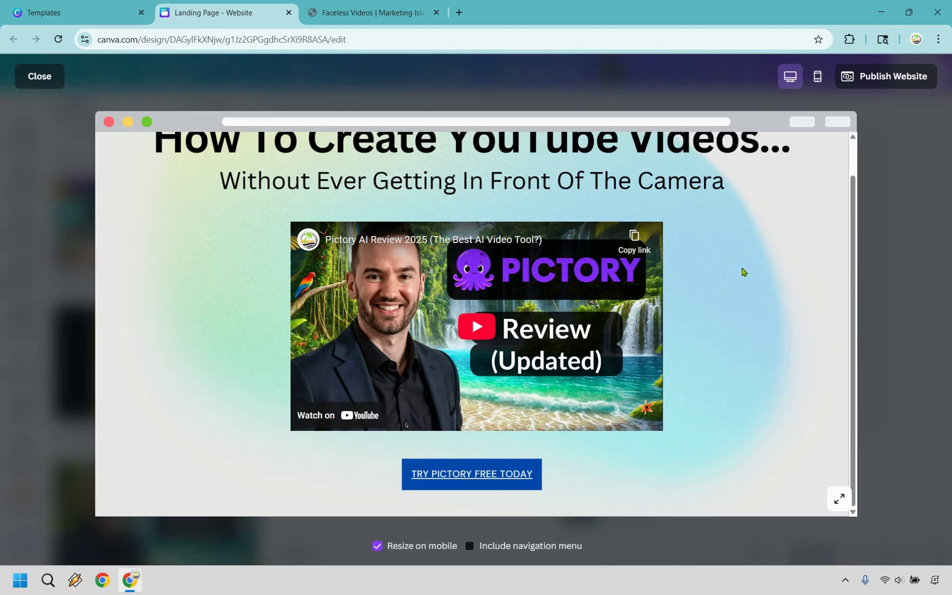
{"action": "scroll", "coordinate": [728, 270], "scroll_direction": "up", "scroll_amount": 1}
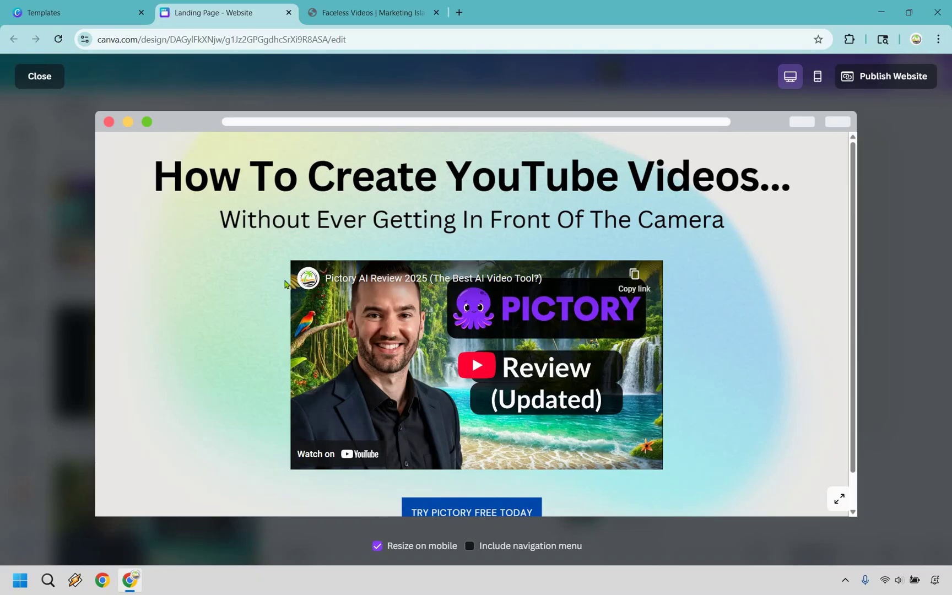
{"action": "scroll", "coordinate": [766, 276], "scroll_direction": "down", "scroll_amount": 1}
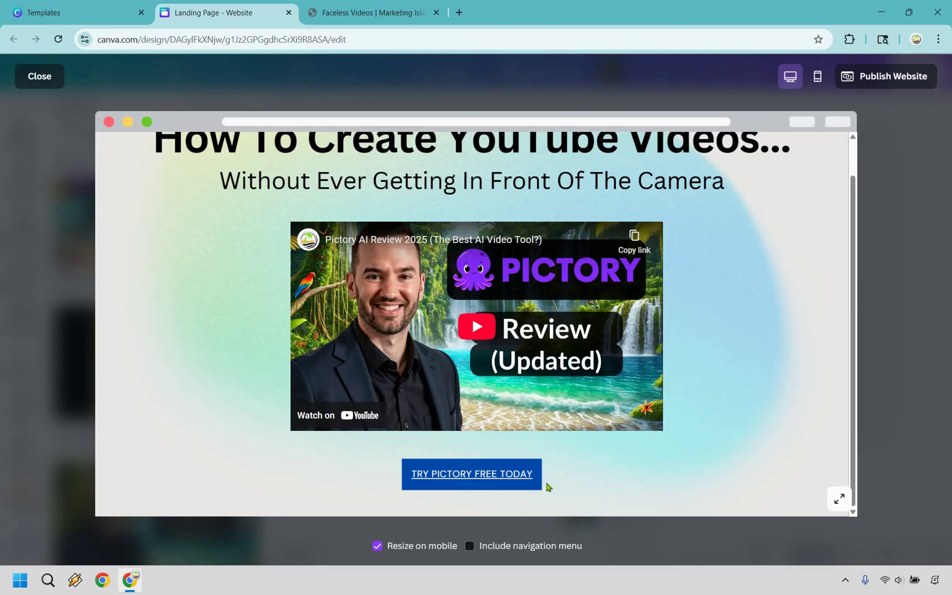
{"action": "scroll", "coordinate": [310, 159], "scroll_direction": "up", "scroll_amount": 2}
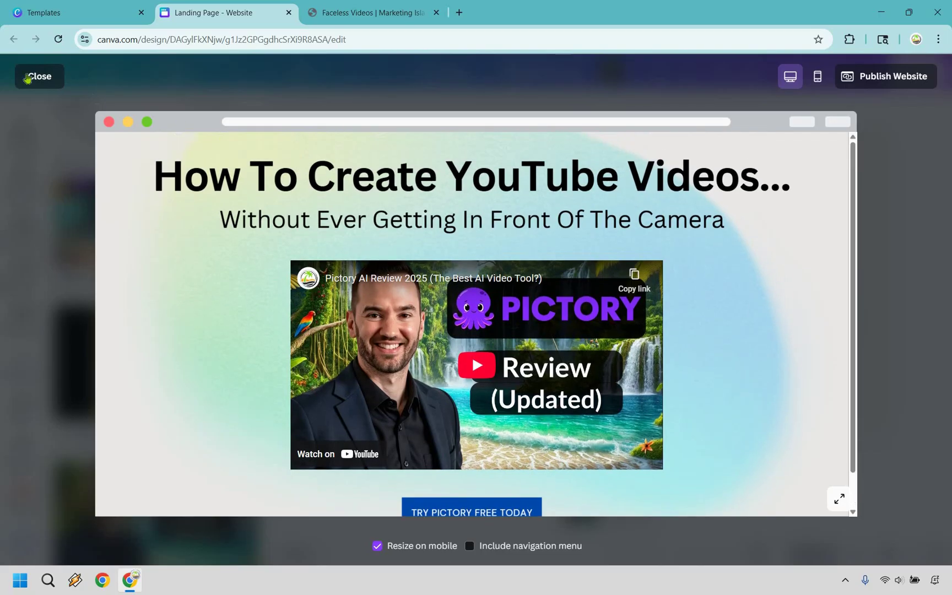
Publish the website with its address ending changed to 'pictory'
{"action": "left_click", "coordinate": [901, 228]}
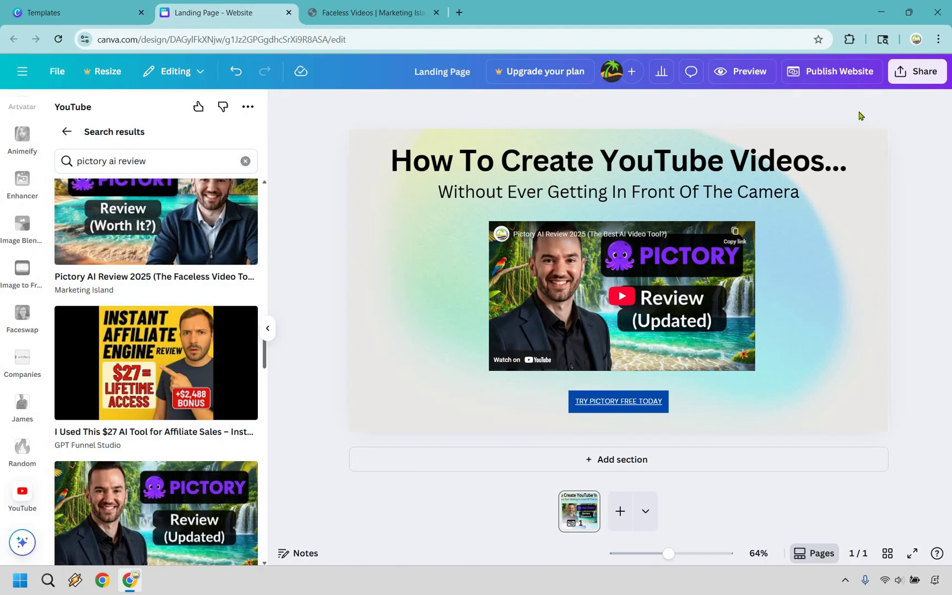
{"action": "left_click", "coordinate": [843, 79]}
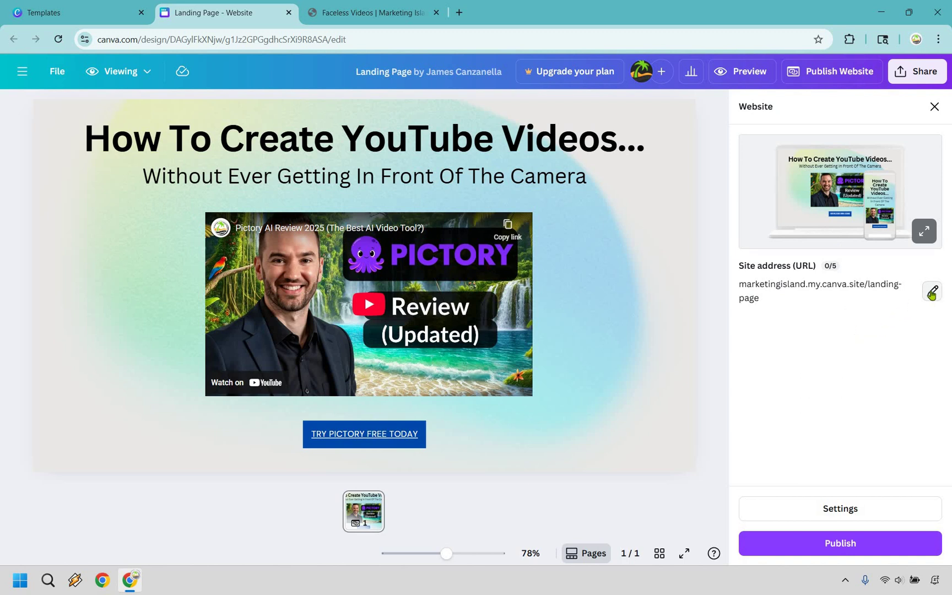
{"action": "left_click", "coordinate": [931, 294]}
{"action": "left_click", "coordinate": [893, 322]}
{"action": "key", "text": "ctrl+shift+Left"}
{"action": "key", "text": "ctrl+shift+Left"}
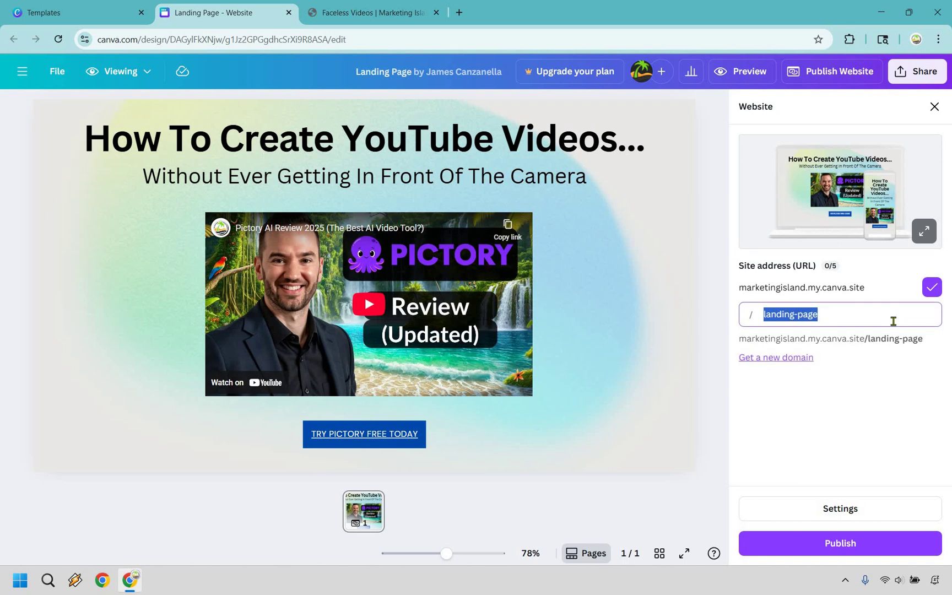
{"action": "type", "text": "pictory"}
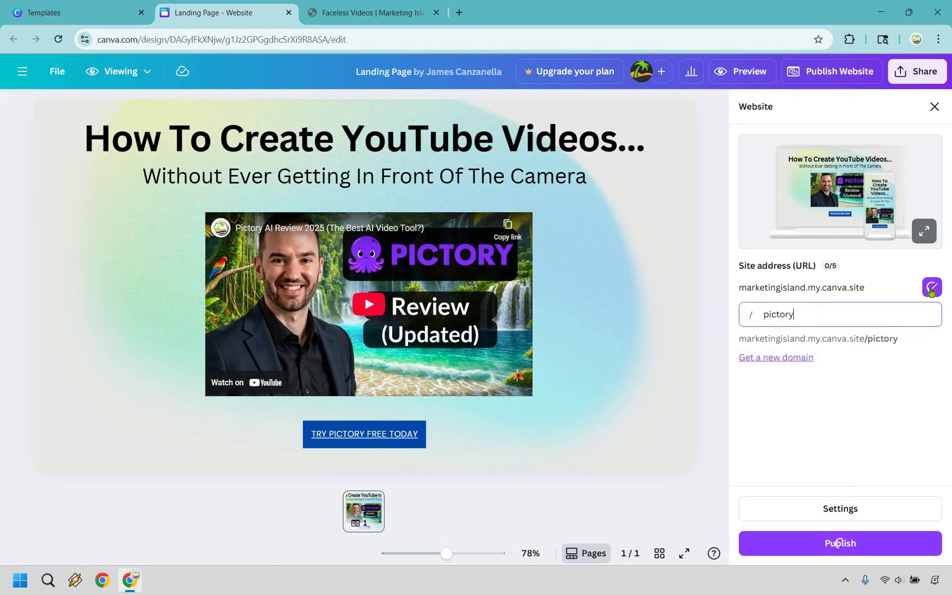
{"action": "left_click", "coordinate": [931, 290]}
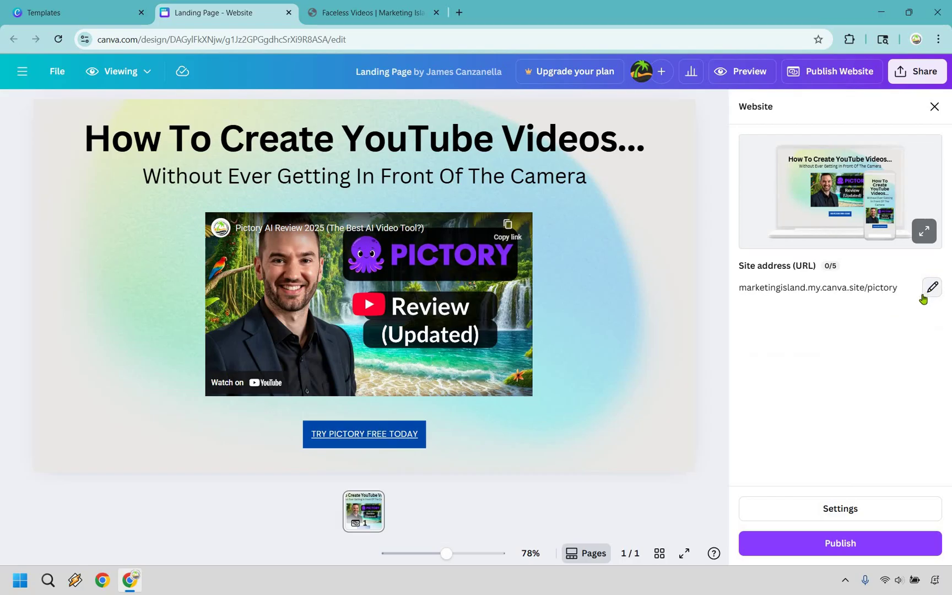
{"action": "left_click", "coordinate": [880, 544]}
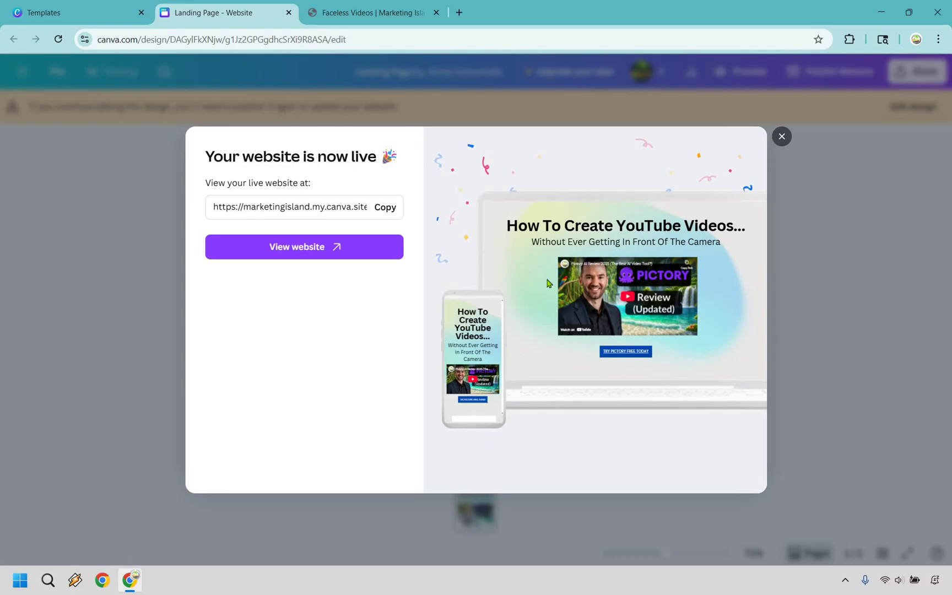
Open the live landing page in a new tab and check its headline
{"action": "left_click", "coordinate": [352, 255]}
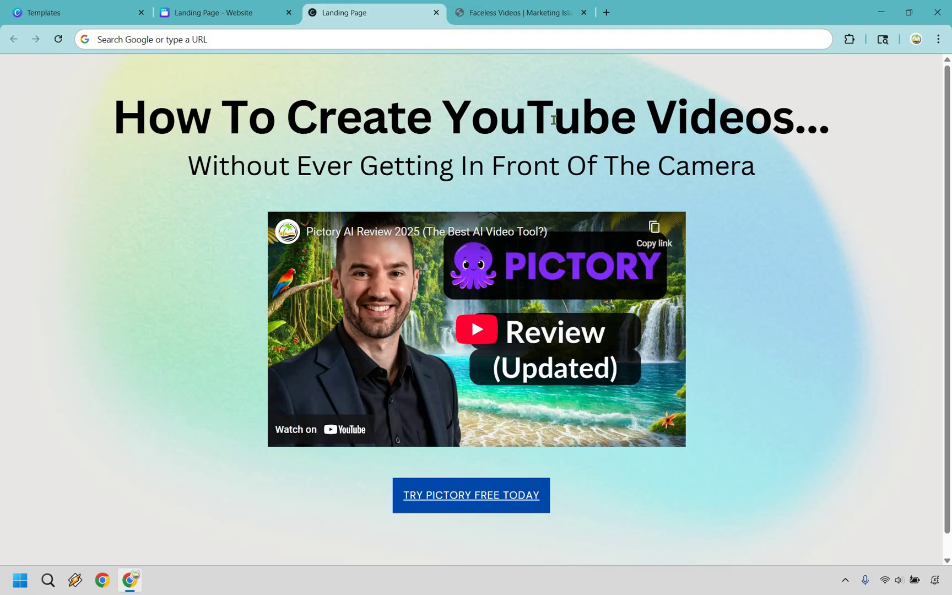
{"action": "triple_click", "coordinate": [833, 135]}
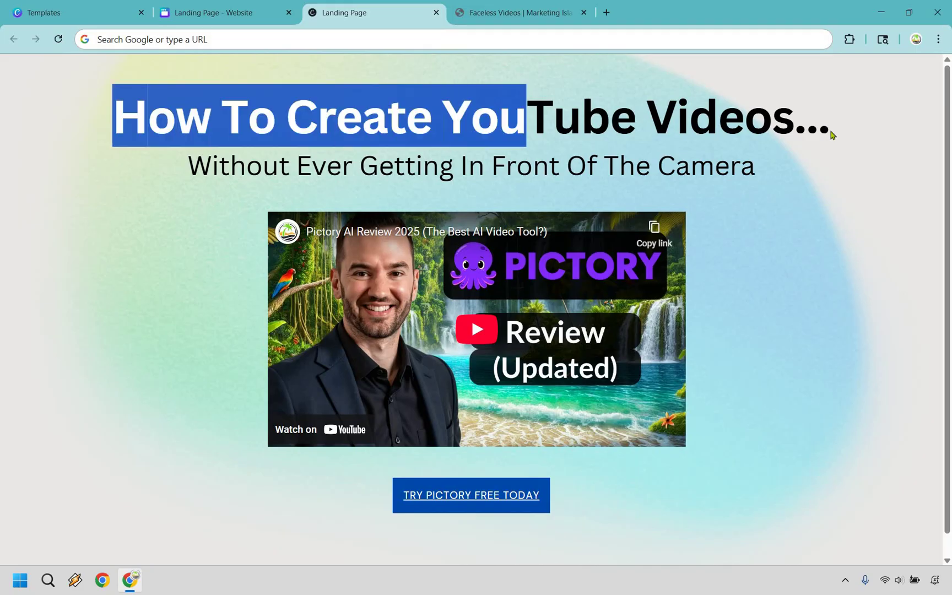
{"action": "left_click", "coordinate": [750, 168]}
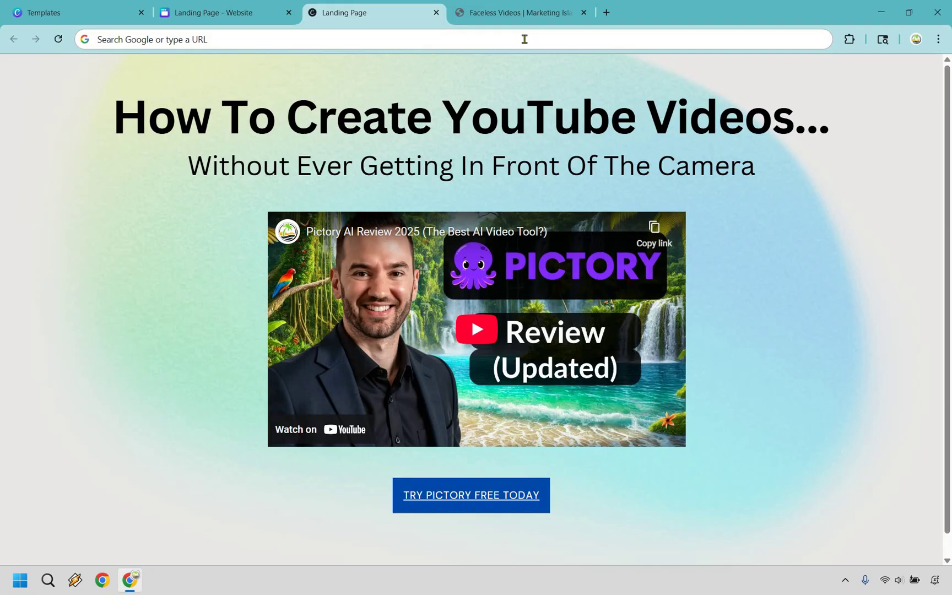
{"action": "left_click", "coordinate": [521, 12]}
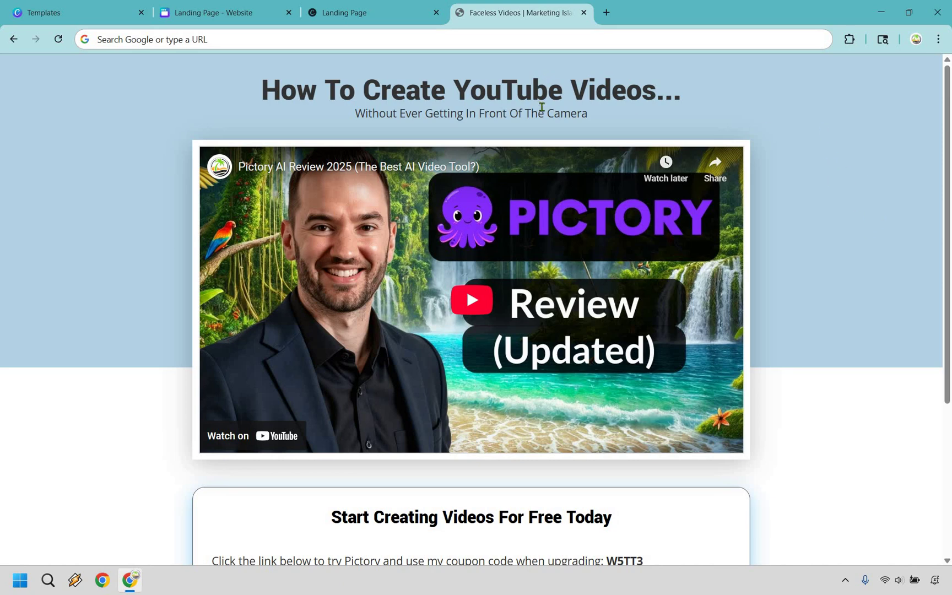
{"action": "scroll", "coordinate": [881, 276], "scroll_direction": "down", "scroll_amount": 4}
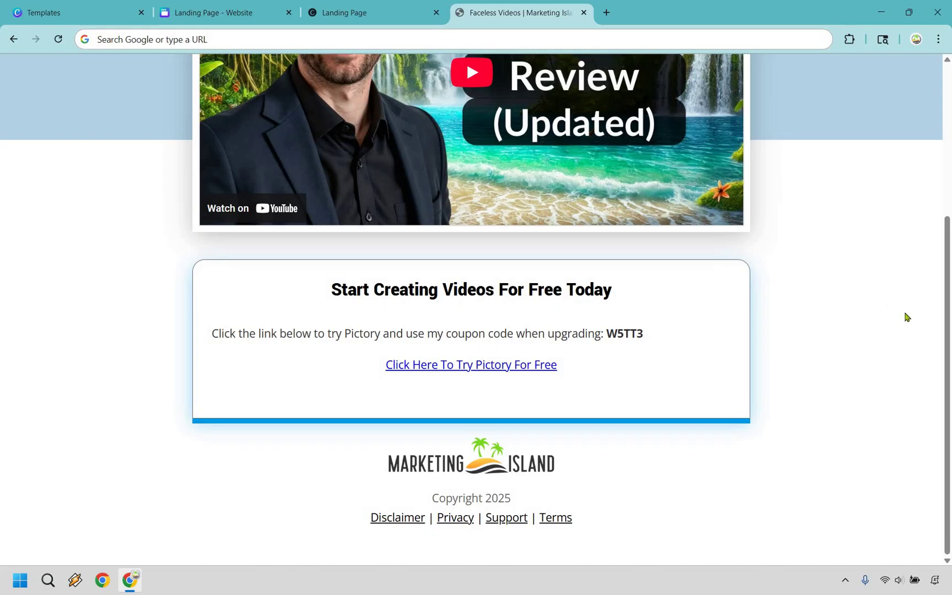
{"action": "scroll", "coordinate": [885, 258], "scroll_direction": "up", "scroll_amount": 4}
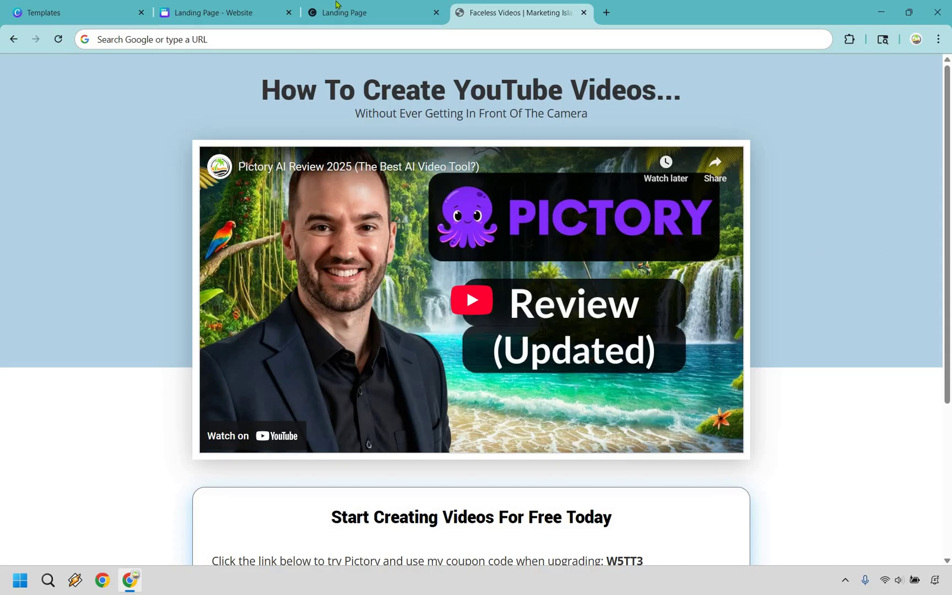
{"action": "left_click", "coordinate": [369, 12]}
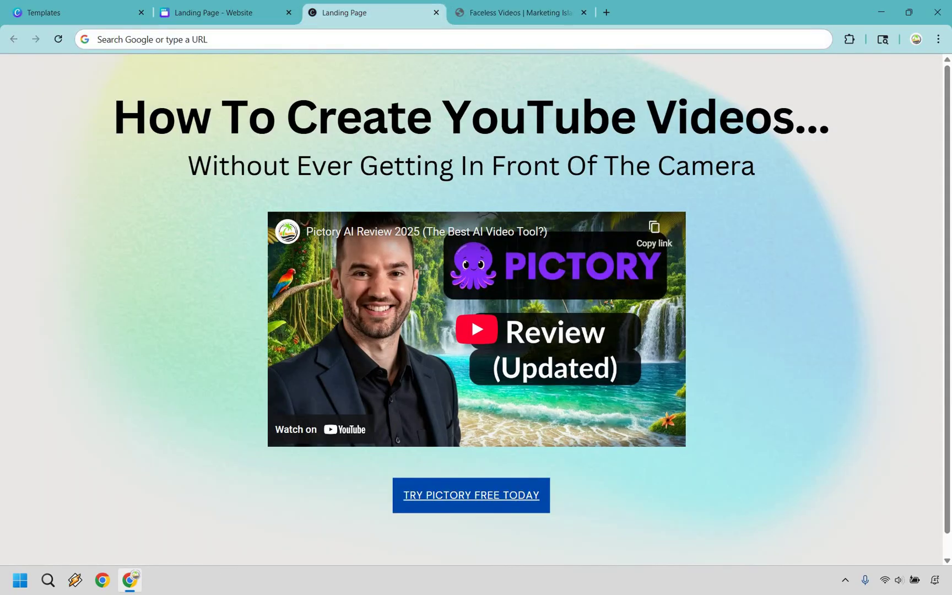